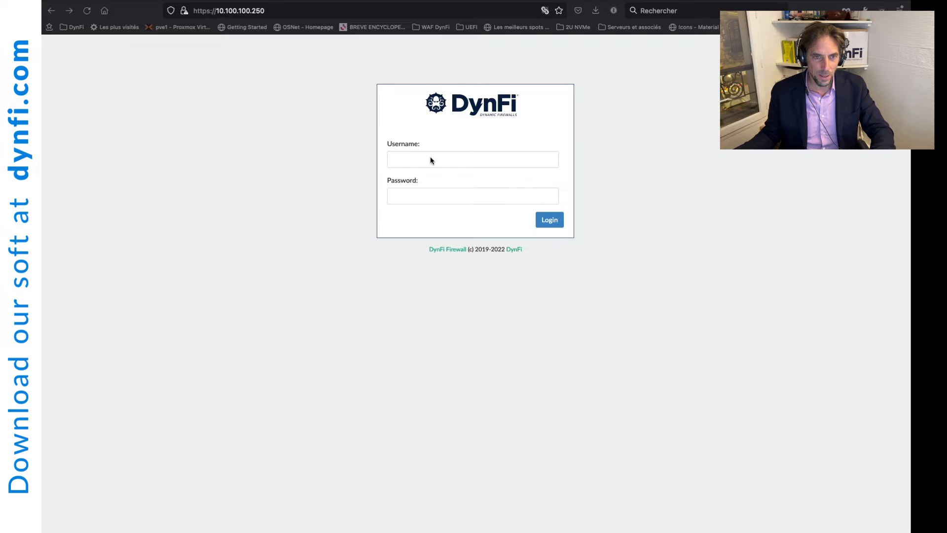
Step: Log in to the web interface as root and dismiss the password manager's save prompt
{"action": "left_click", "coordinate": [431, 157]}
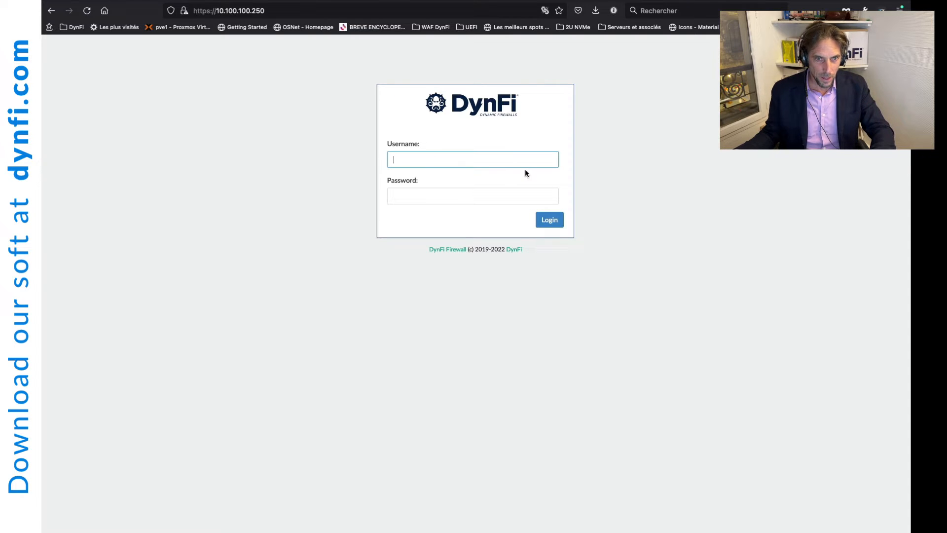
{"action": "type", "text": "root"}
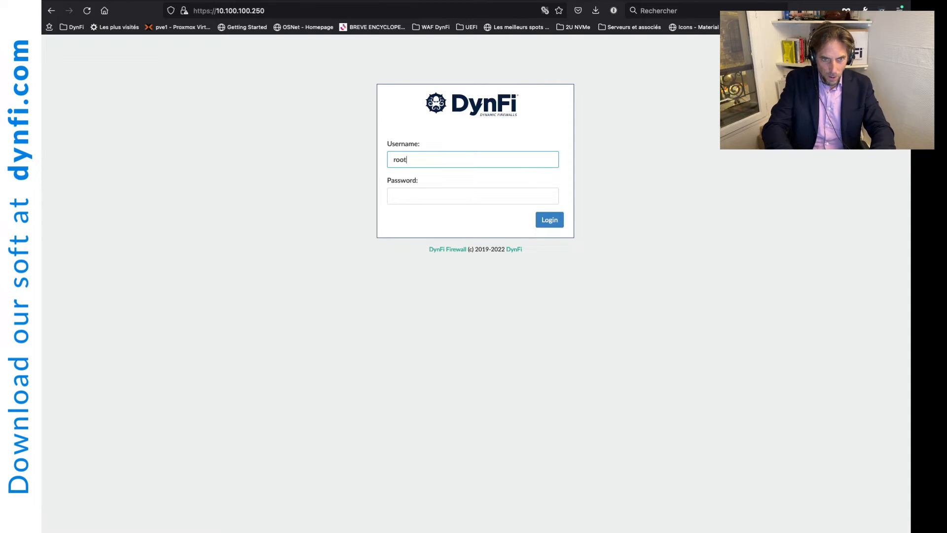
{"action": "key", "text": "Tab"}
{"action": "type", "text": "••••••••••"}
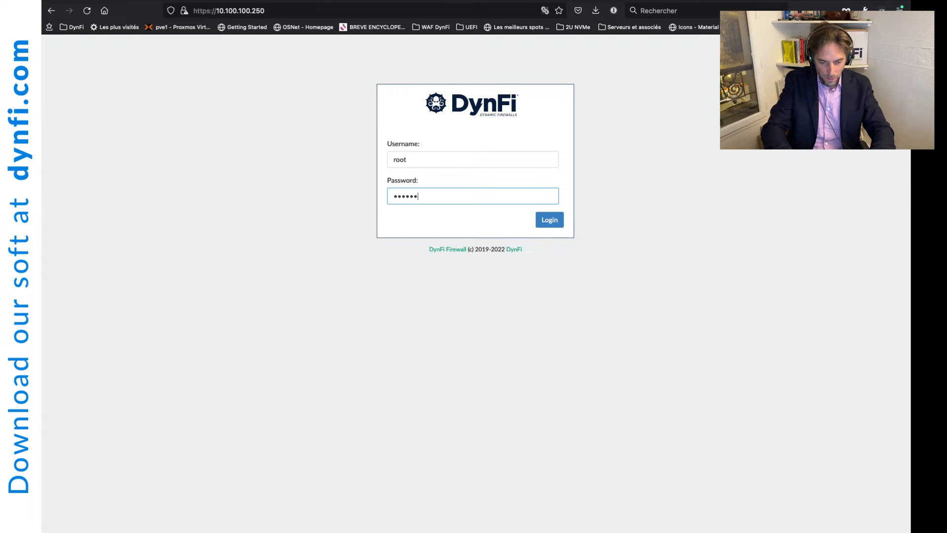
{"action": "key", "text": "Return"}
{"action": "key", "text": "Escape"}
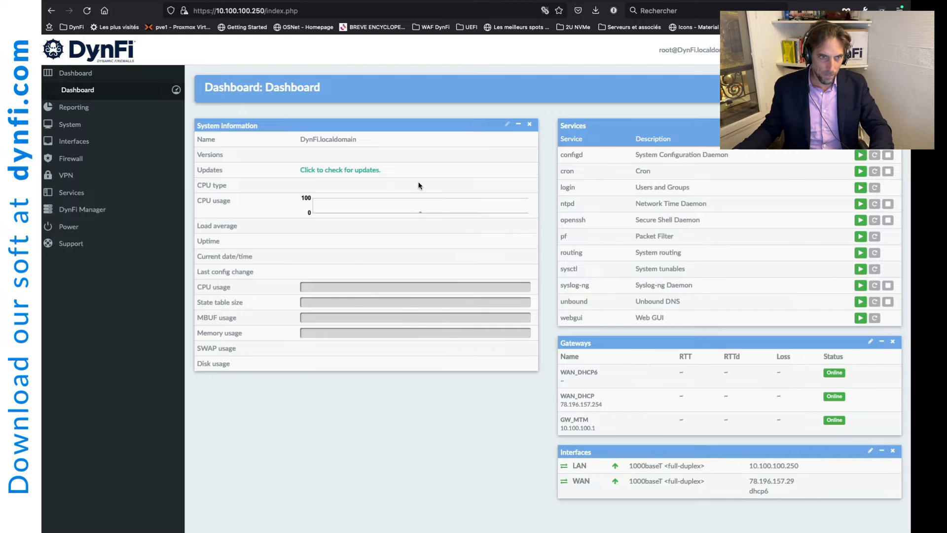
Step: Navigate to Services > Unbound DNS > Filtering Lists to see the Misc_filtering entry
{"action": "left_click", "coordinate": [69, 193]}
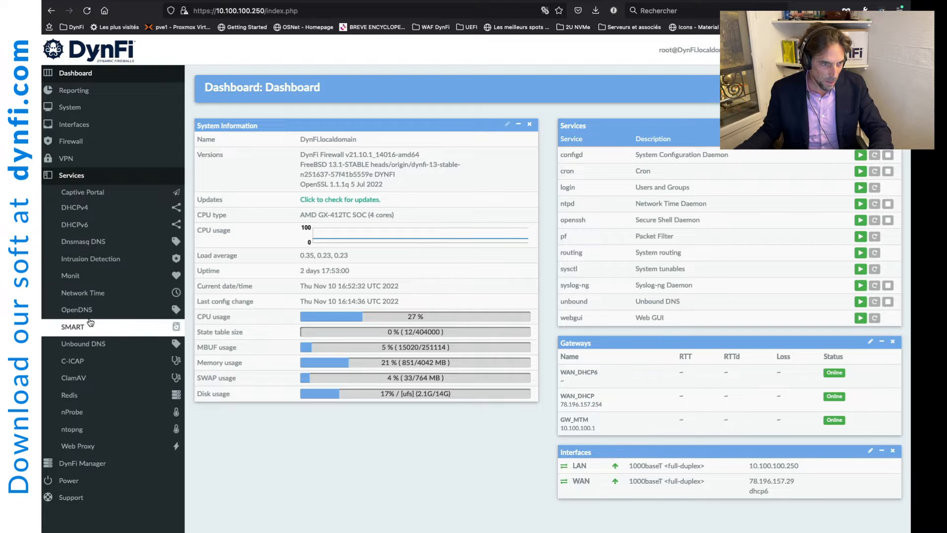
{"action": "left_click", "coordinate": [106, 344]}
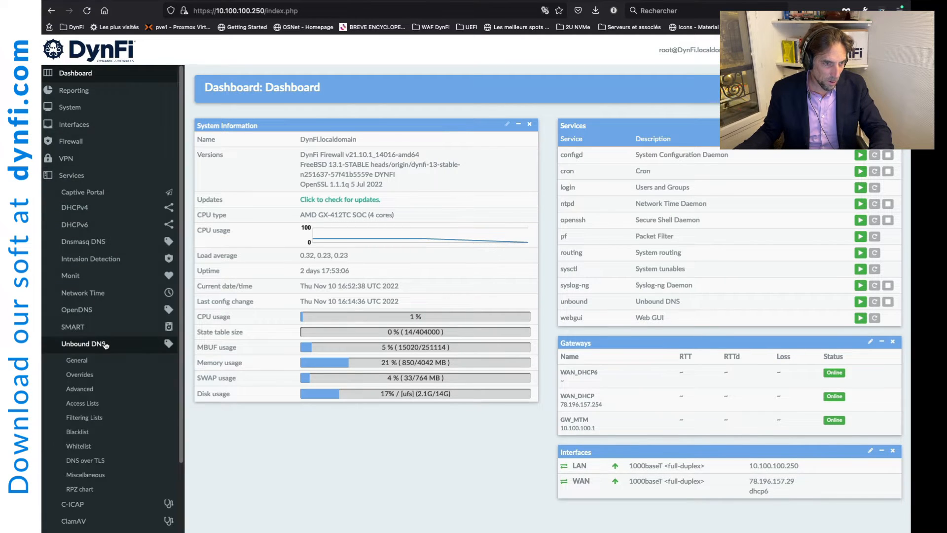
{"action": "scroll", "coordinate": [109, 365], "scroll_direction": "down", "scroll_amount": 3}
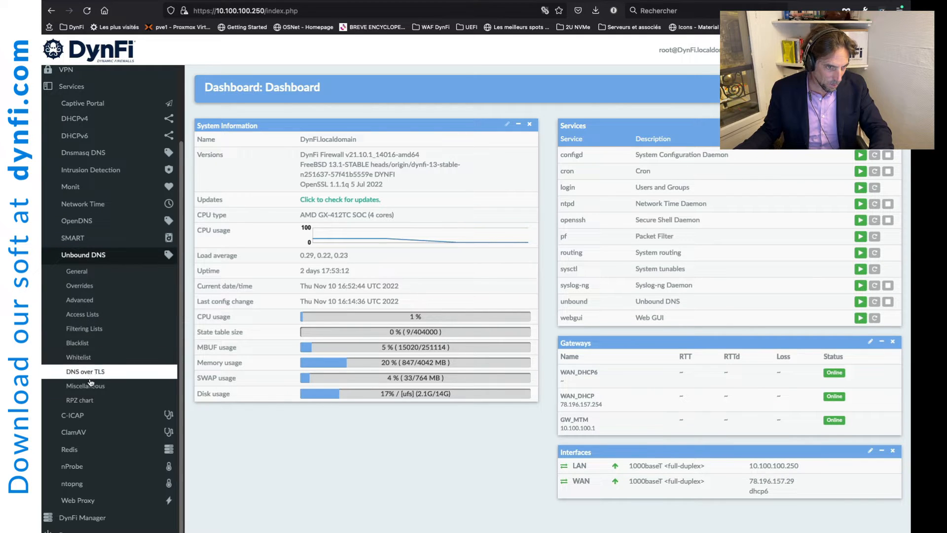
{"action": "left_click", "coordinate": [101, 333]}
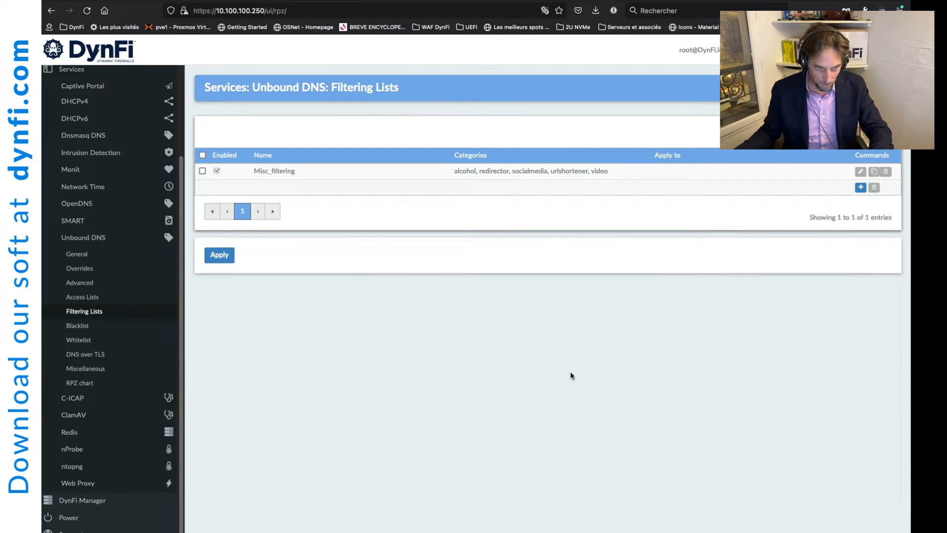
Step: Edit Misc_filtering and tick bank in its Categories list
{"action": "left_click", "coordinate": [860, 173]}
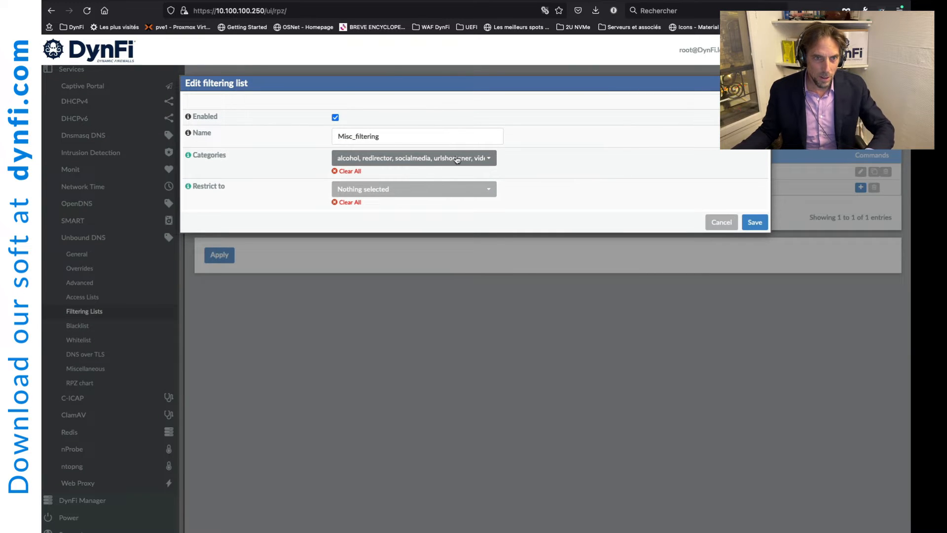
{"action": "left_click", "coordinate": [487, 158]}
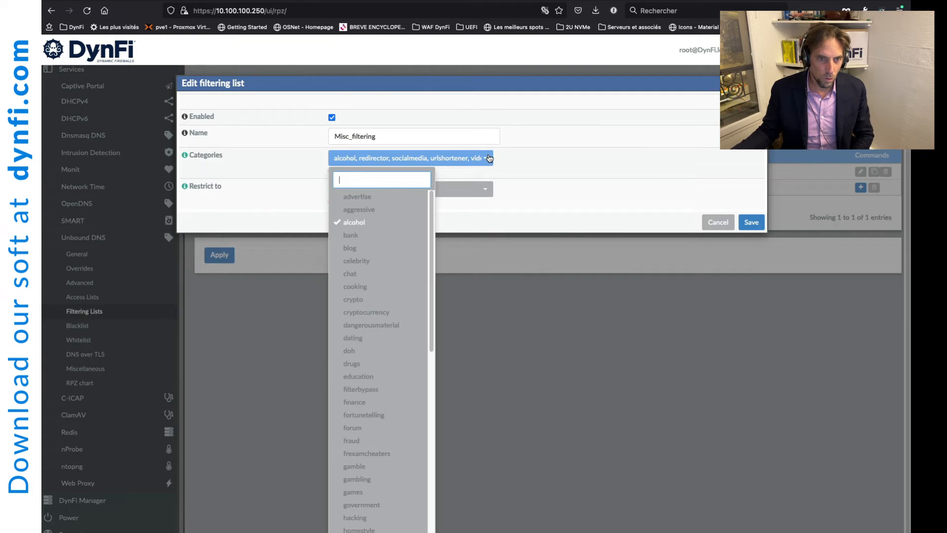
{"action": "left_click", "coordinate": [359, 236]}
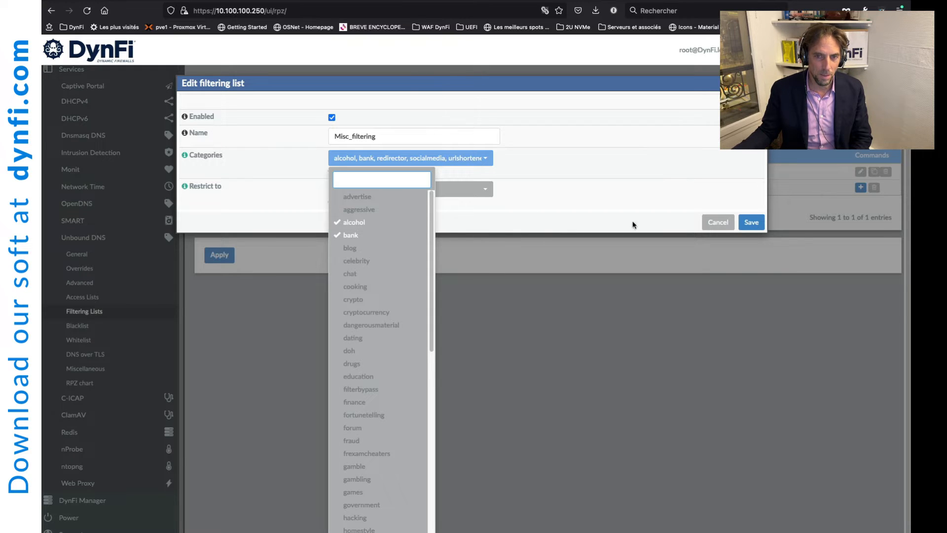
{"action": "left_click", "coordinate": [596, 208]}
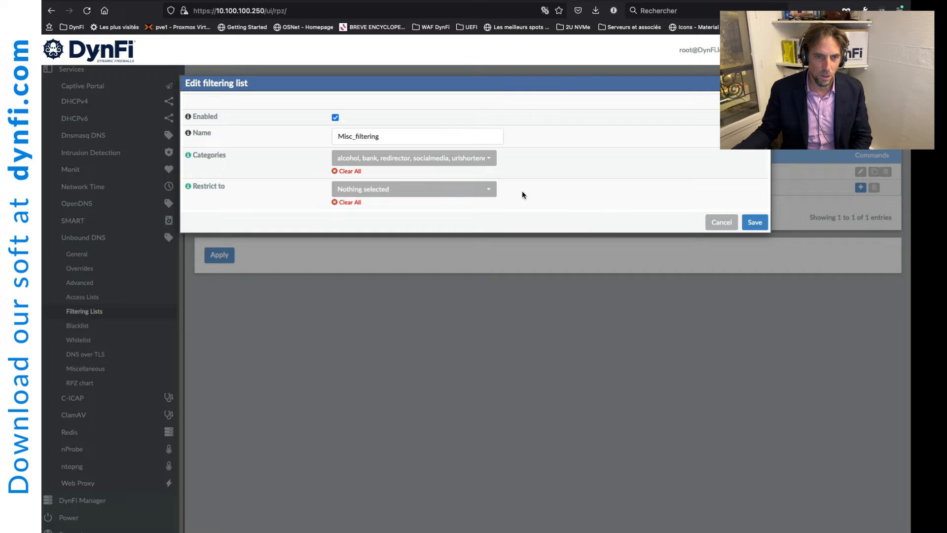
Step: Set Misc_filtering's Restrict to option to LAN and save the list
{"action": "left_click", "coordinate": [487, 192]}
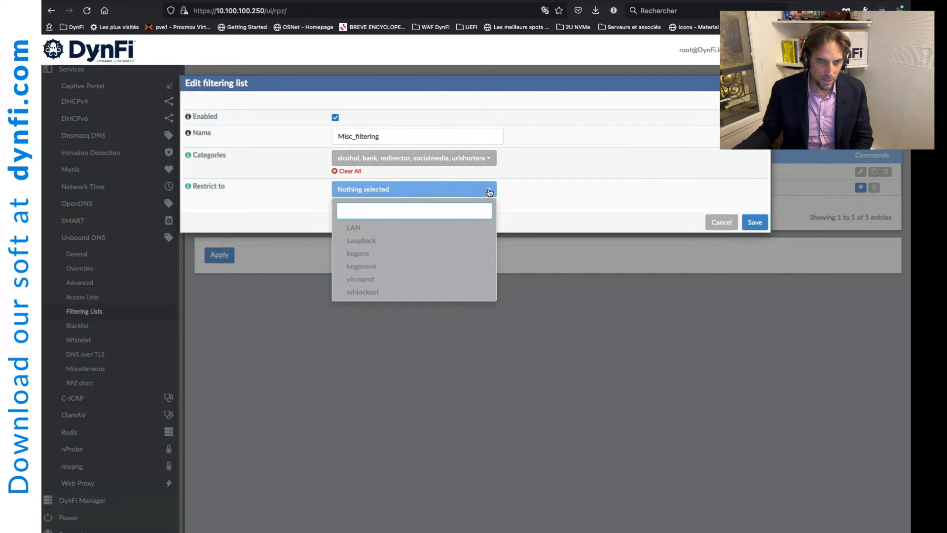
{"action": "left_click", "coordinate": [359, 228]}
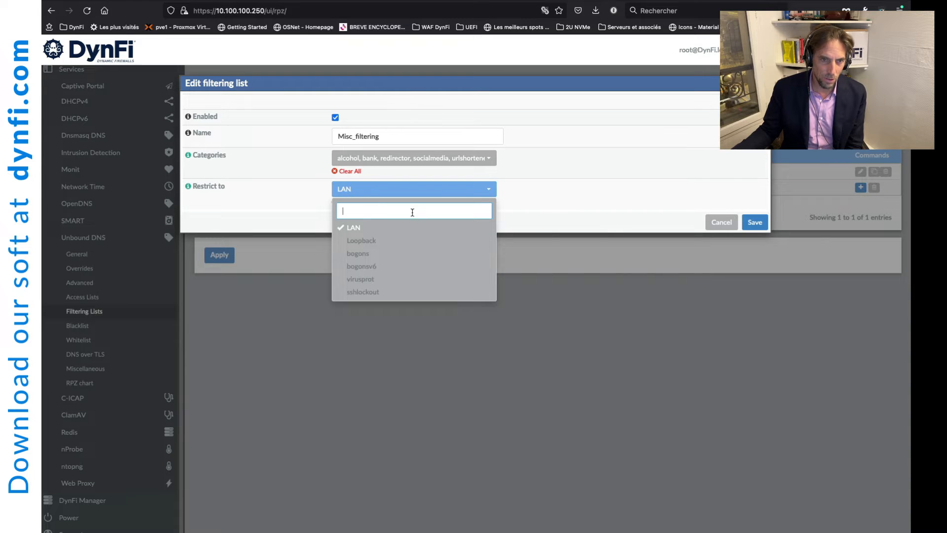
{"action": "left_click", "coordinate": [758, 224]}
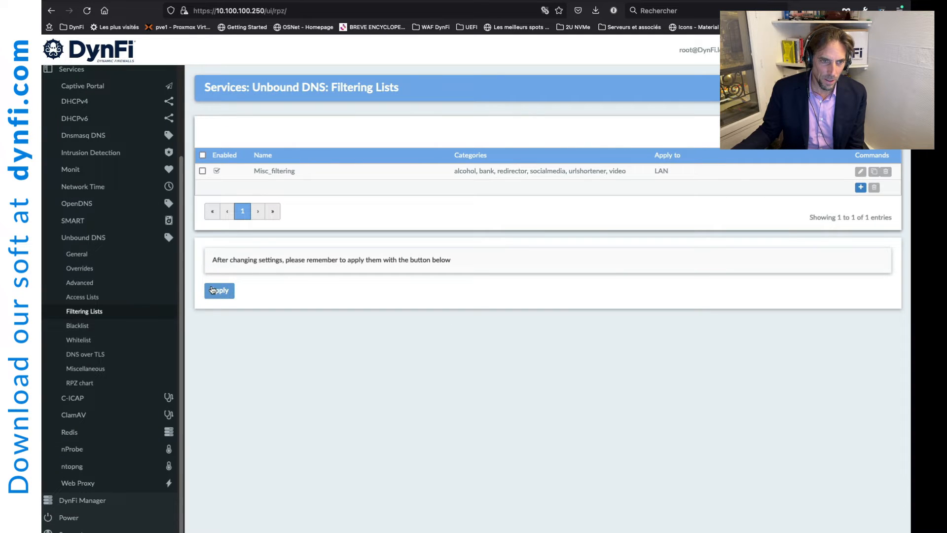
Step: Apply the filtering lists so Misc_filtering blocks bank for LAN
{"action": "left_click", "coordinate": [220, 290]}
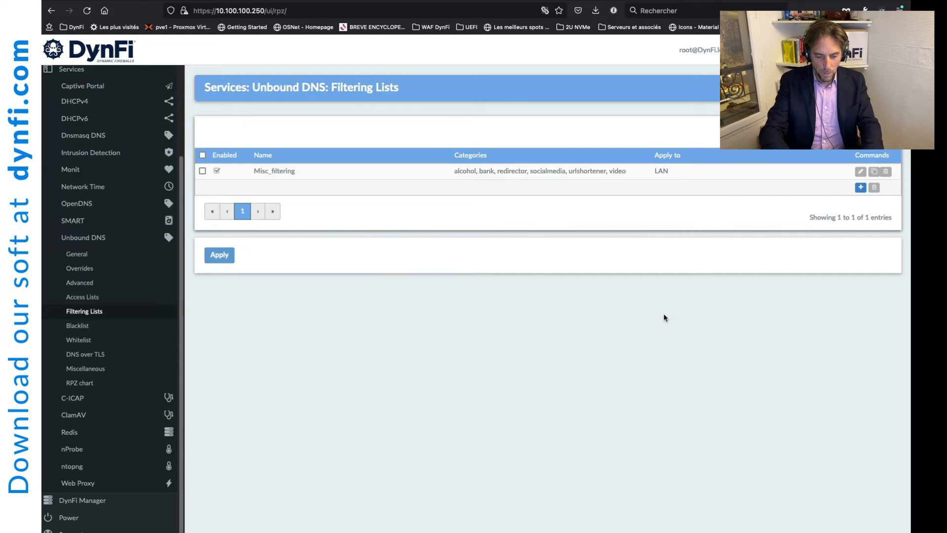
Step: Search bankofamerica in a new tab, confirm the site fails to load, then return to DynFi
{"action": "key", "text": "super+t"}
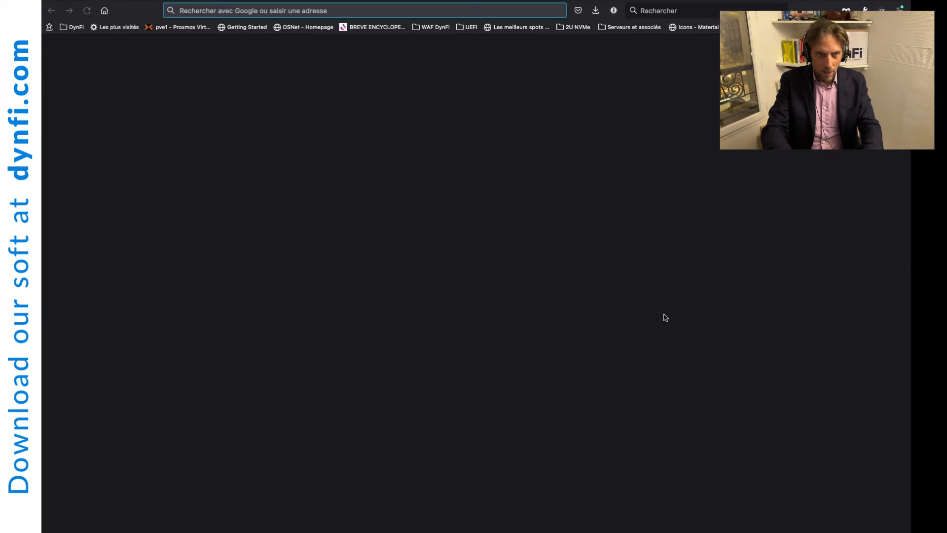
{"action": "type", "text": "ba"}
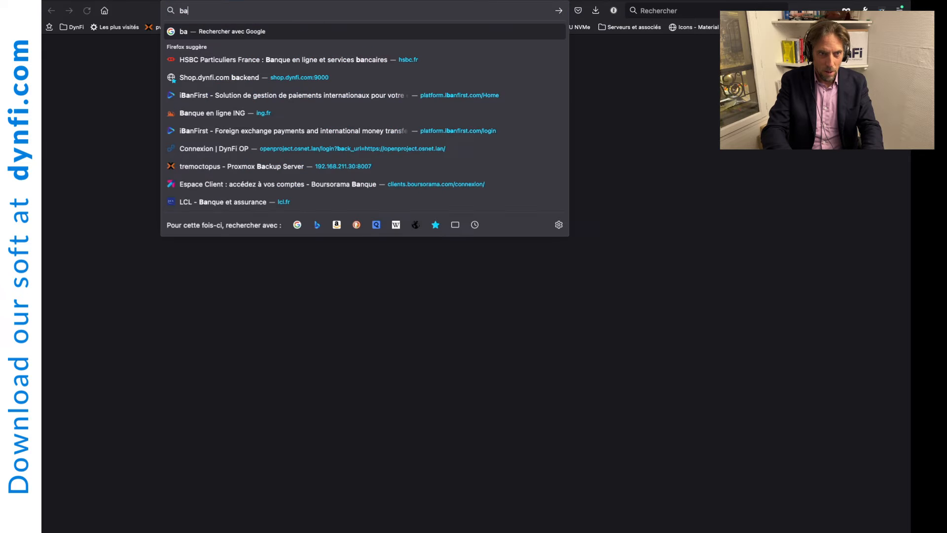
{"action": "type", "text": "nkof"}
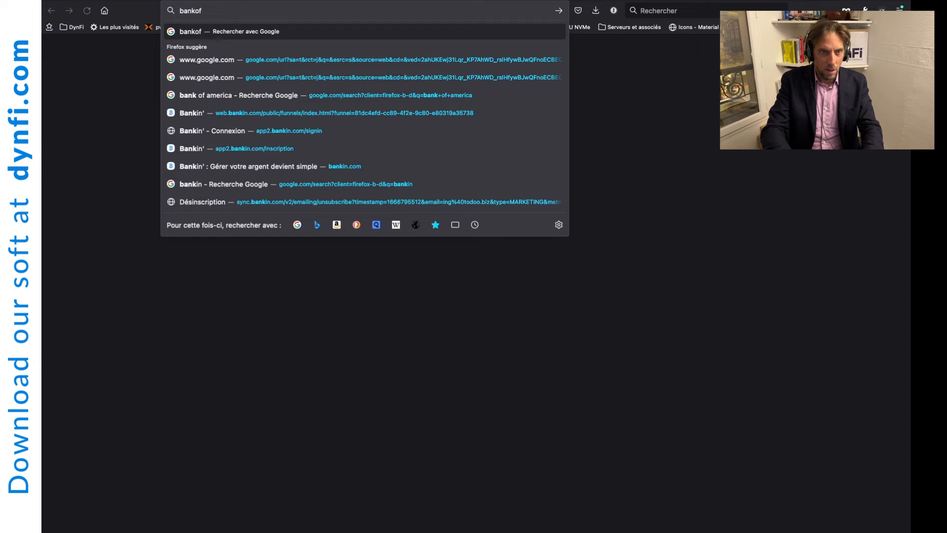
{"action": "type", "text": "ameria"}
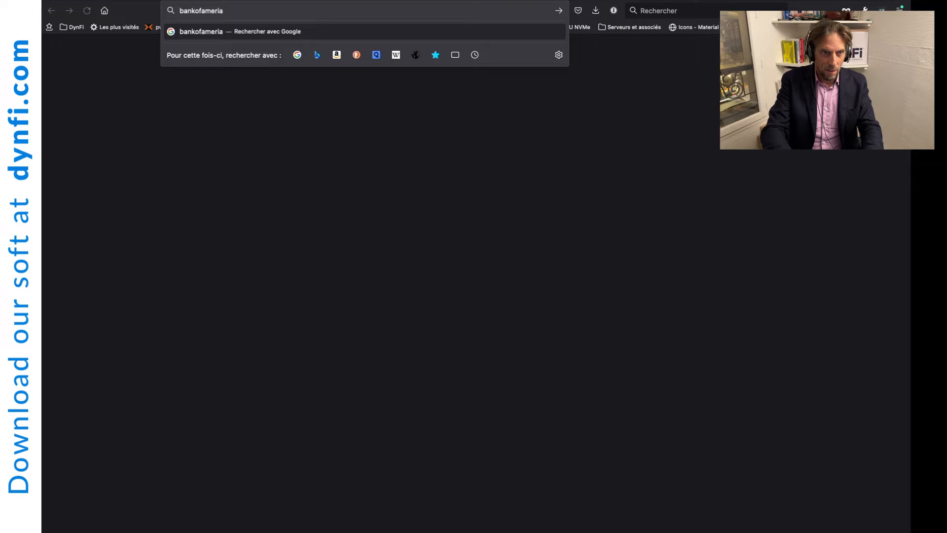
{"action": "key", "text": "BackSpace"}
{"action": "type", "text": "ca"}
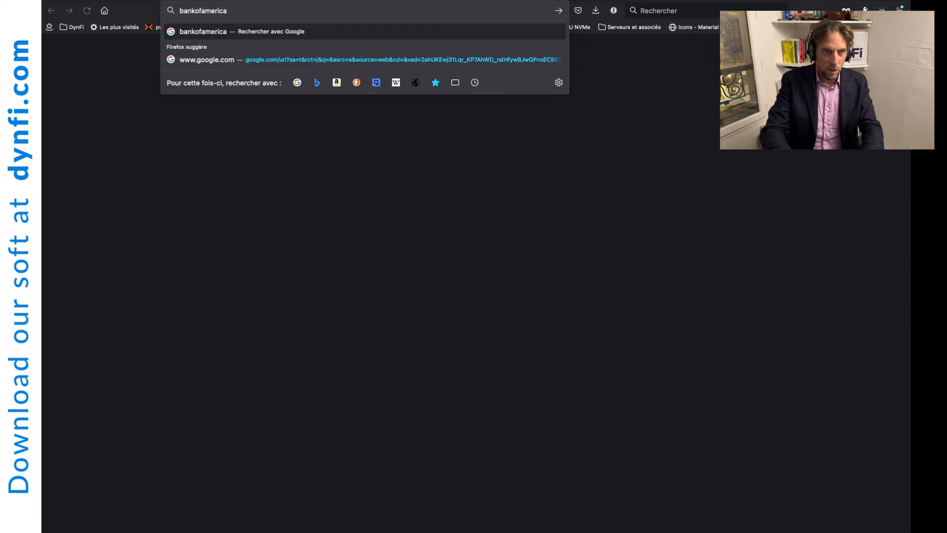
{"action": "key", "text": "Return"}
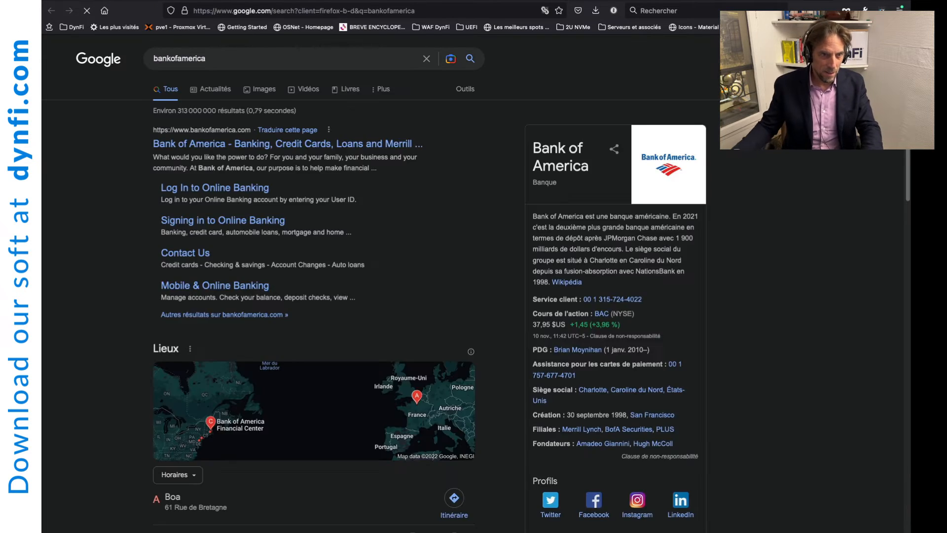
{"action": "left_click", "coordinate": [229, 147]}
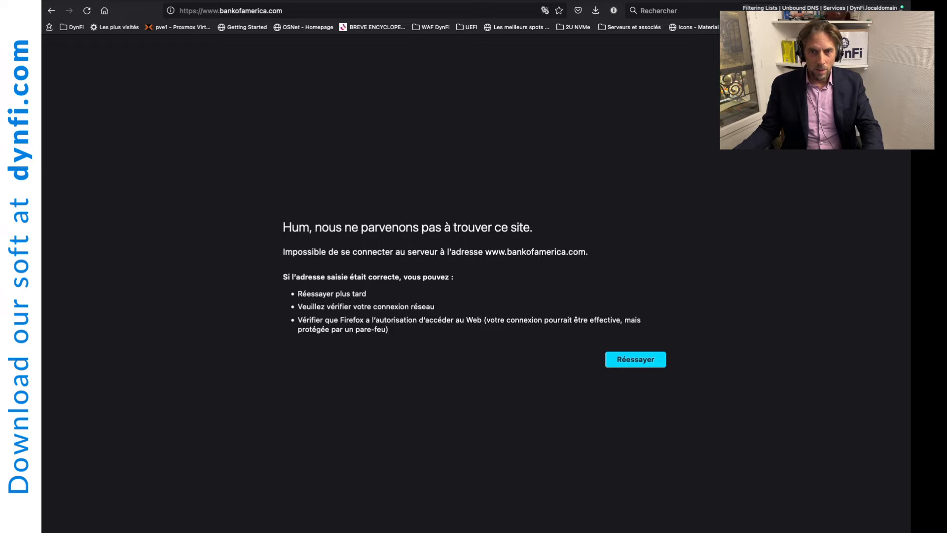
{"action": "left_click", "coordinate": [741, 1]}
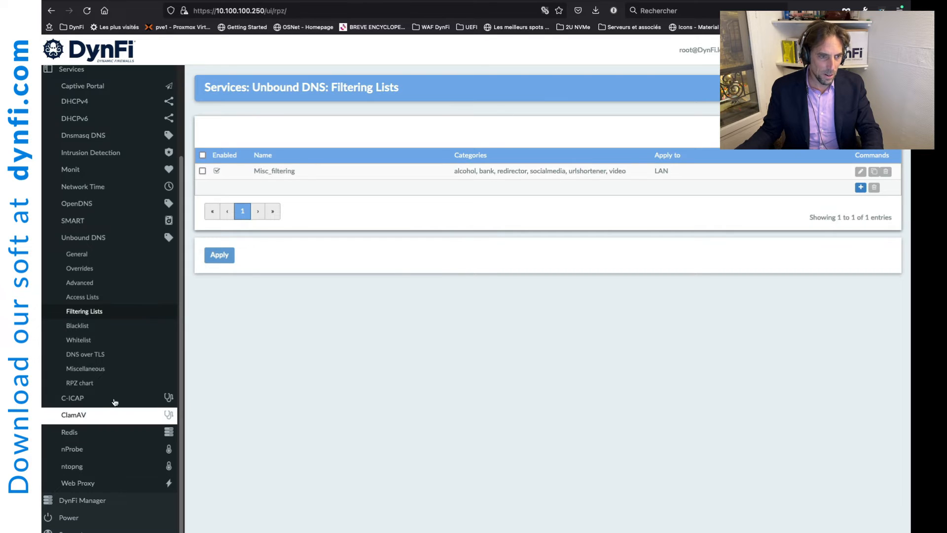
Step: Open the RPZ chart page and show the Bank Top Sites table with blocked request counts
{"action": "left_click", "coordinate": [84, 384]}
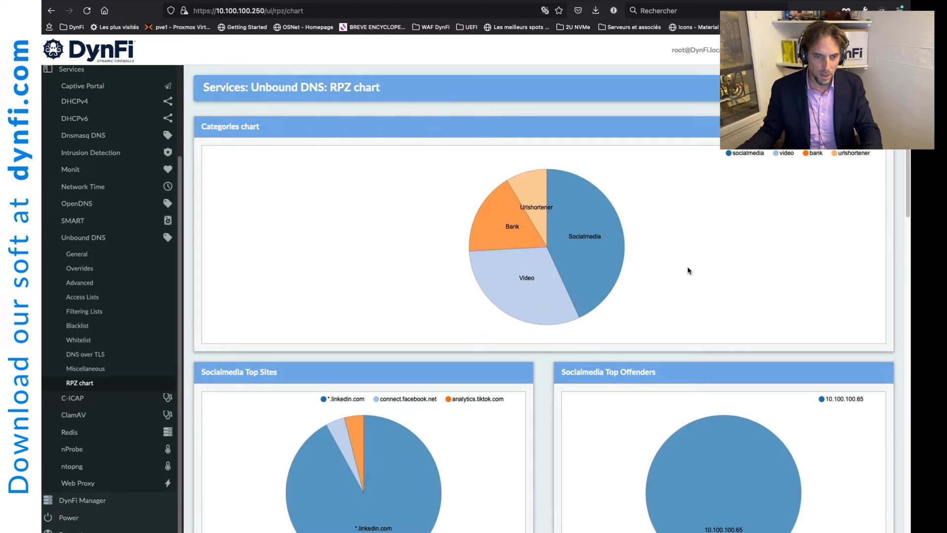
{"action": "scroll", "coordinate": [689, 266], "scroll_direction": "down", "scroll_amount": 3}
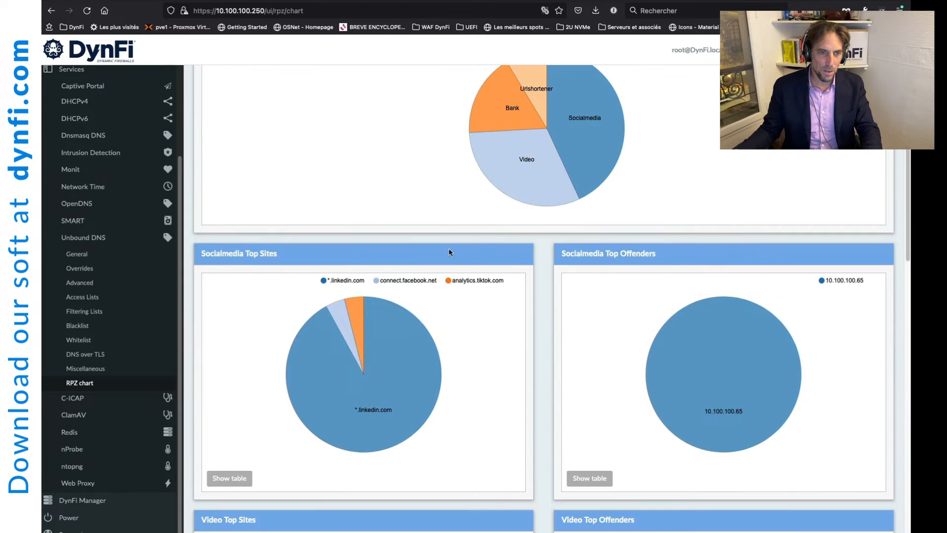
{"action": "scroll", "coordinate": [553, 269], "scroll_direction": "down", "scroll_amount": 1}
{"action": "scroll", "coordinate": [552, 269], "scroll_direction": "down", "scroll_amount": 3}
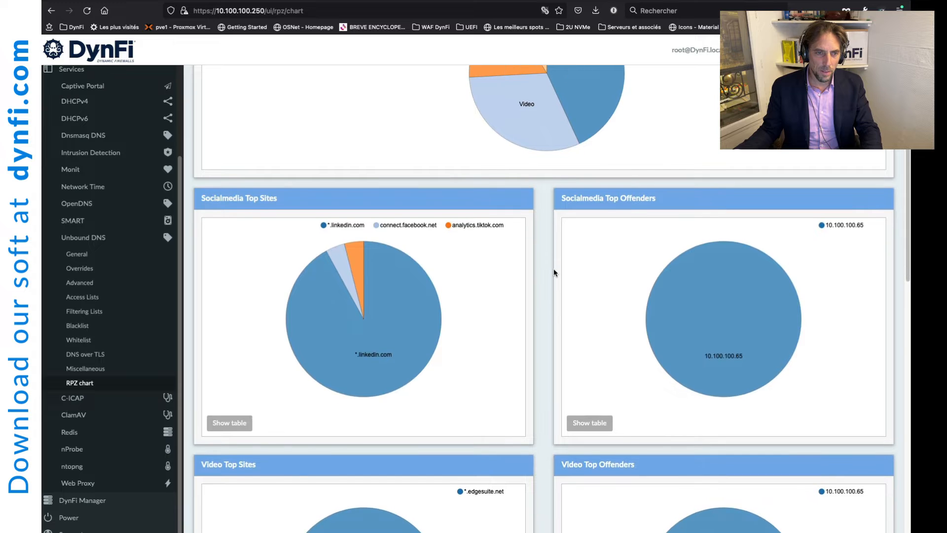
{"action": "scroll", "coordinate": [553, 271], "scroll_direction": "down", "scroll_amount": 5}
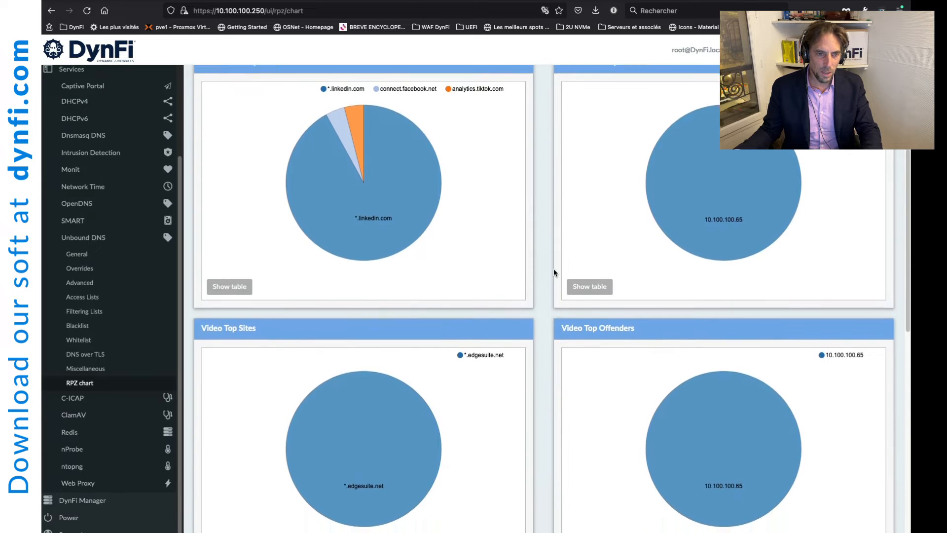
{"action": "scroll", "coordinate": [553, 269], "scroll_direction": "down", "scroll_amount": 4}
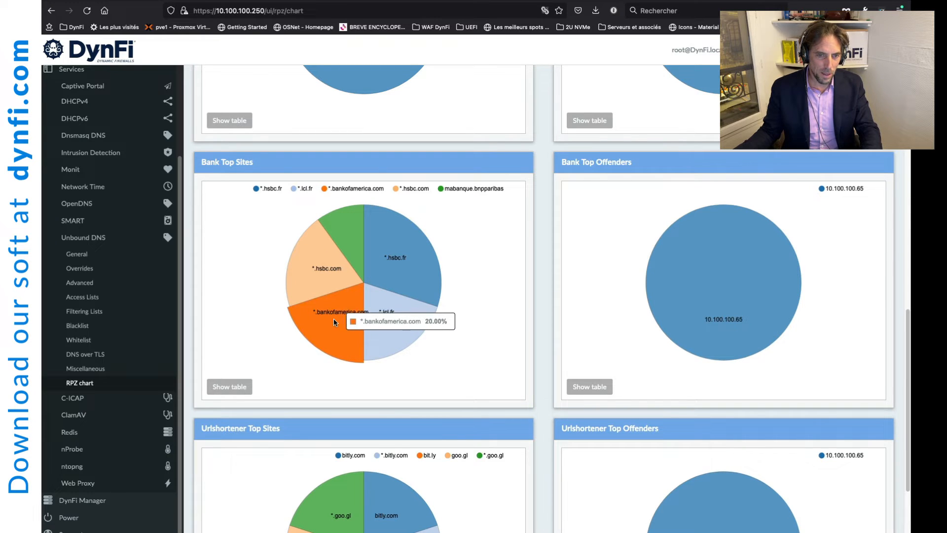
{"action": "left_click", "coordinate": [217, 389]}
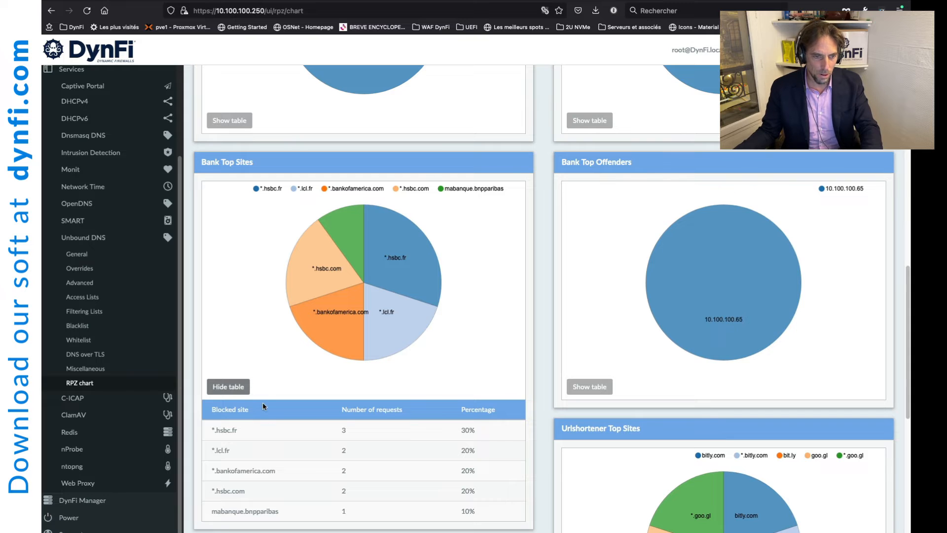
Step: Check Bank Top Offenders to see 10.100.100.65 requested the bank sites, then hide both tables
{"action": "left_click", "coordinate": [232, 389]}
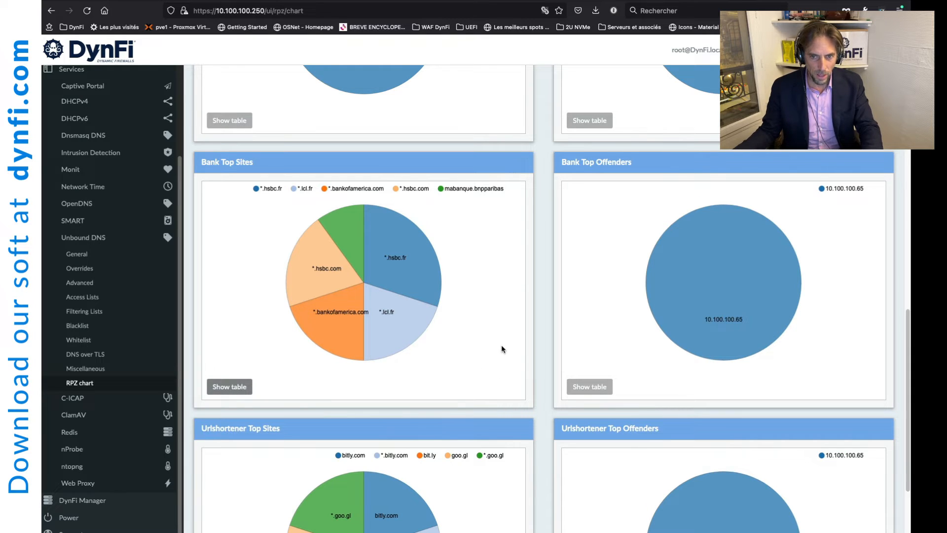
{"action": "left_click", "coordinate": [599, 388]}
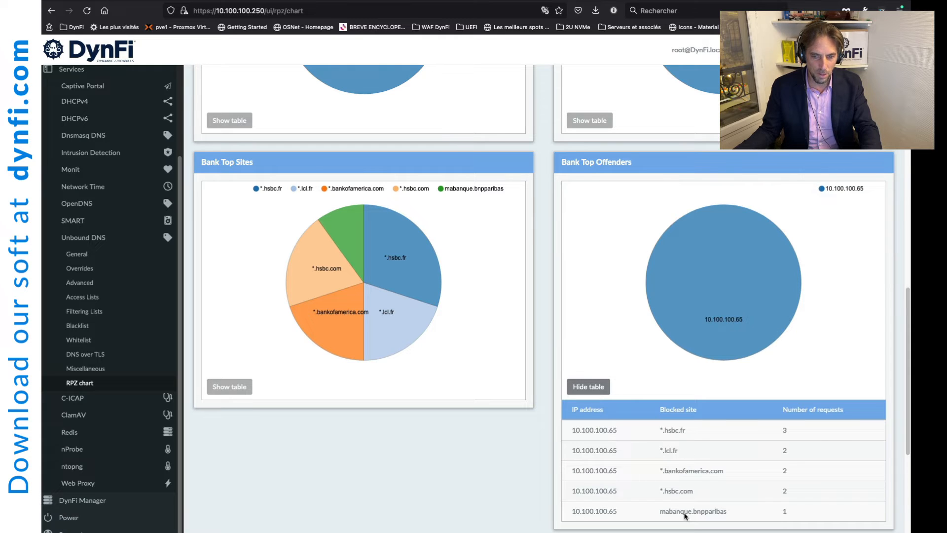
{"action": "left_click", "coordinate": [587, 389]}
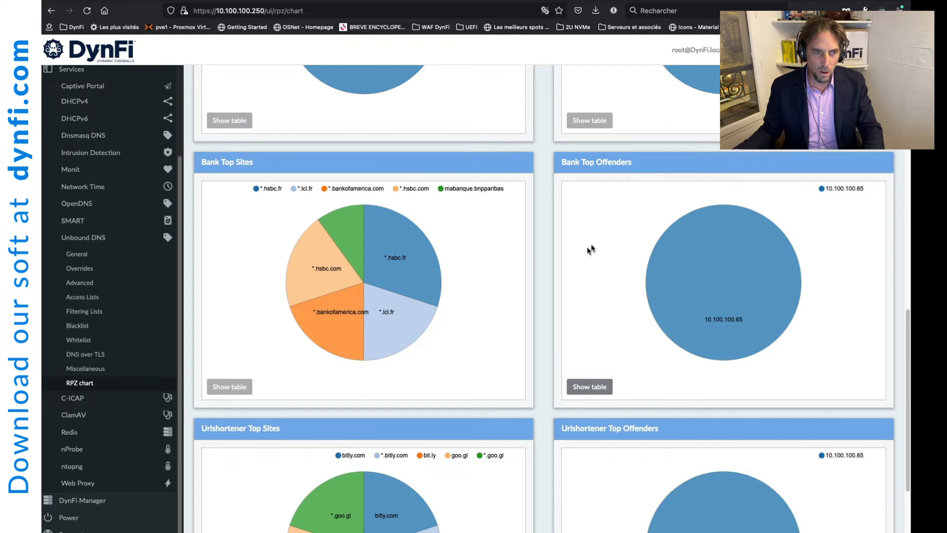
{"action": "scroll", "coordinate": [582, 253], "scroll_direction": "up", "scroll_amount": 9}
{"action": "scroll", "coordinate": [584, 257], "scroll_direction": "up", "scroll_amount": 5}
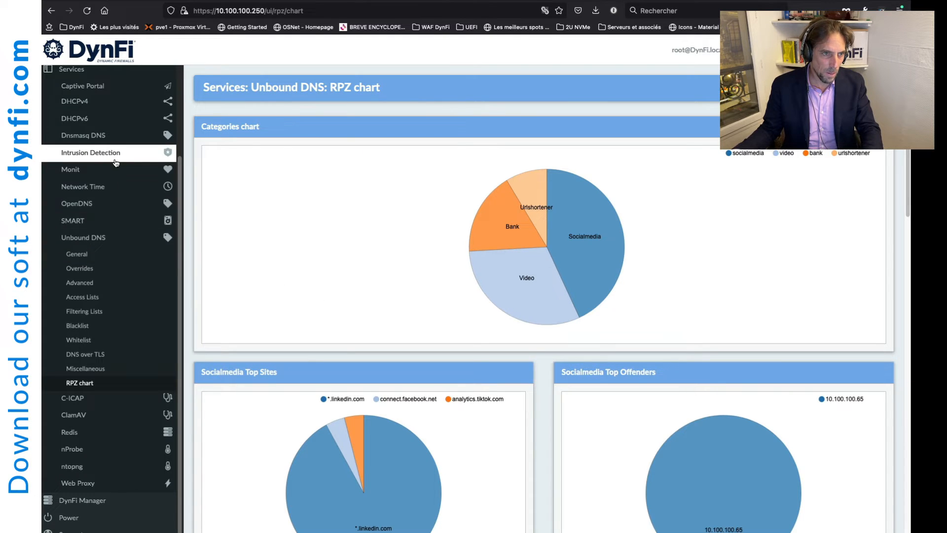
Step: Go to the Firewall > Aliases list
{"action": "scroll", "coordinate": [115, 163], "scroll_direction": "up", "scroll_amount": 3}
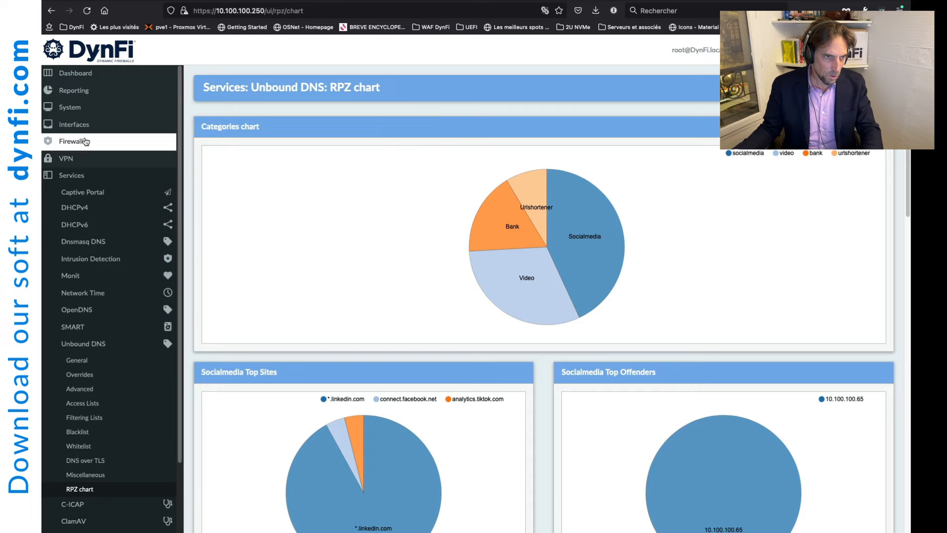
{"action": "left_click", "coordinate": [82, 142]}
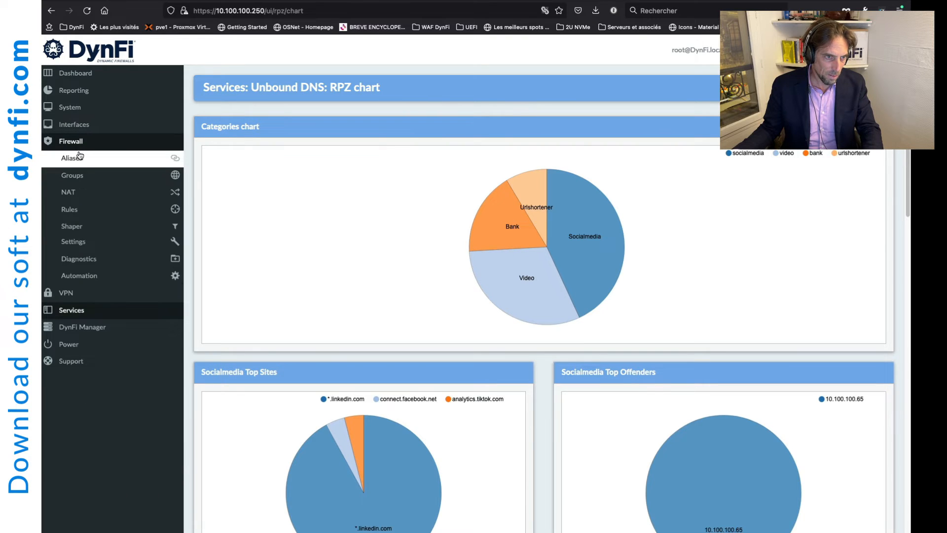
{"action": "left_click", "coordinate": [77, 158]}
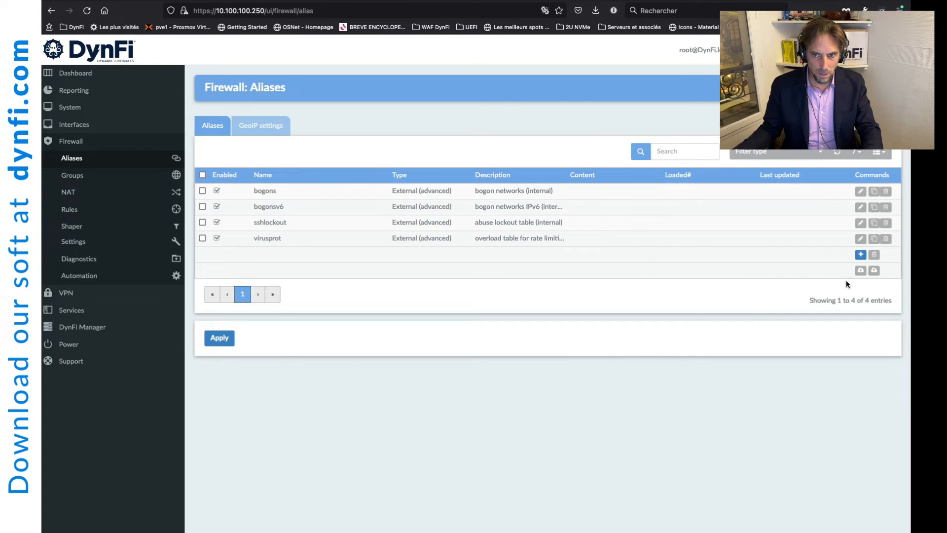
Step: Add and save a Host(s) alias for 10.100.100.65, named and described after its owner
{"action": "left_click", "coordinate": [860, 254]}
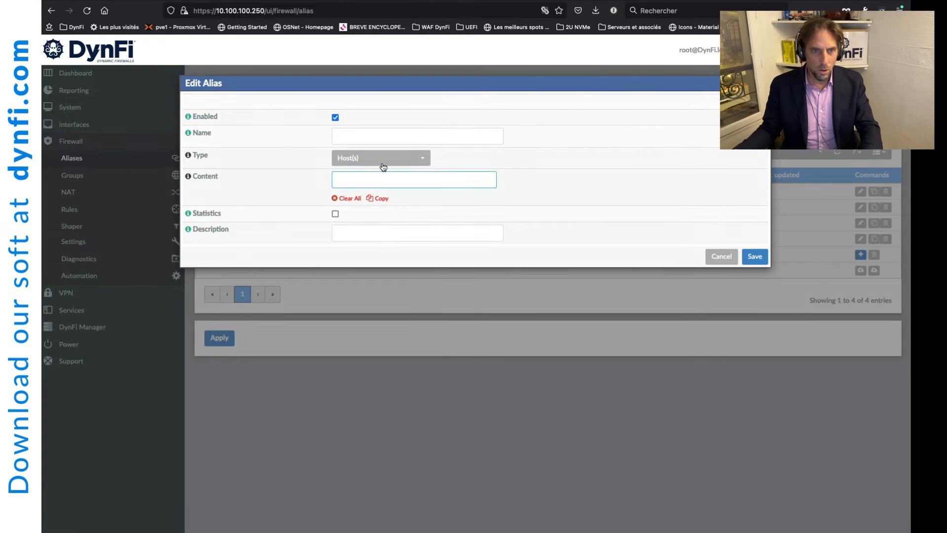
{"action": "left_click", "coordinate": [371, 137]}
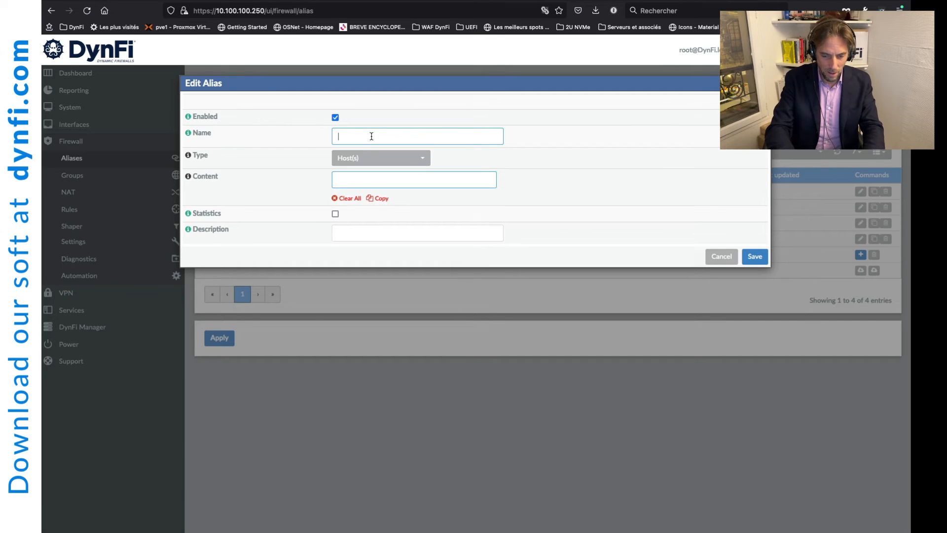
{"action": "type", "text": "IP"}
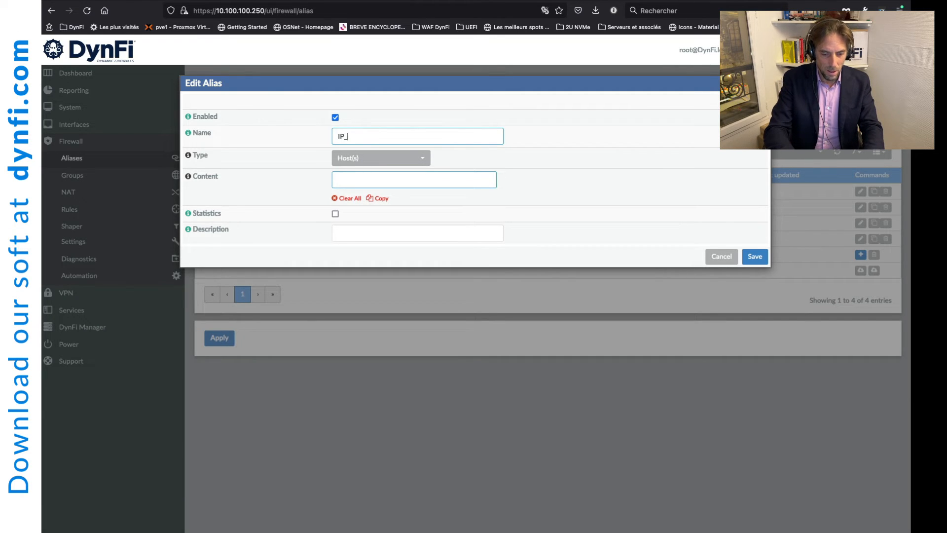
{"action": "type", "text": "_Greg"}
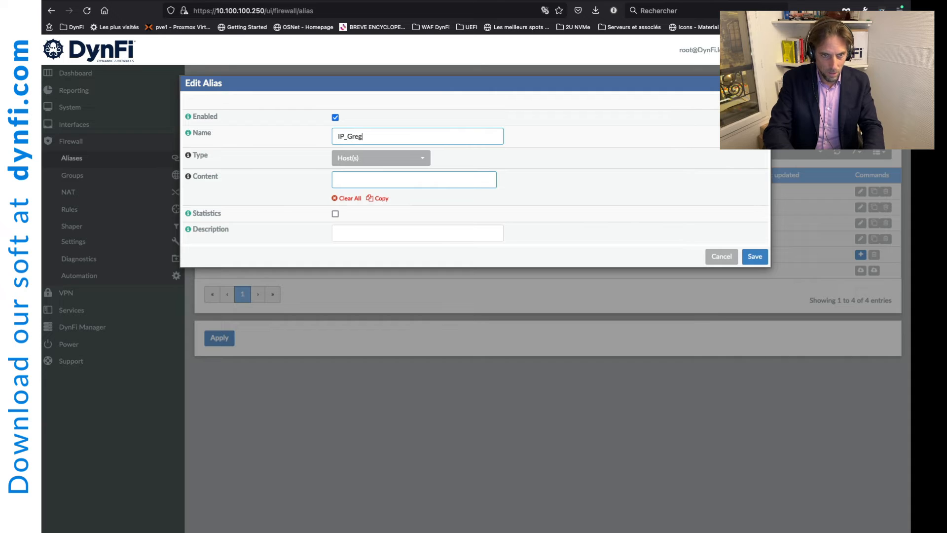
{"action": "key", "text": "Tab"}
{"action": "key", "text": "Down"}
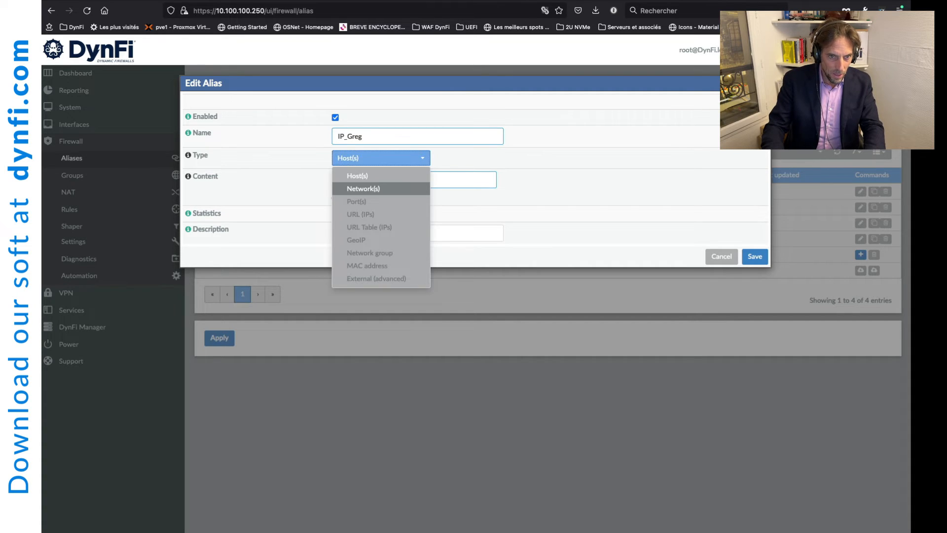
{"action": "key", "text": "Up"}
{"action": "key", "text": "Return"}
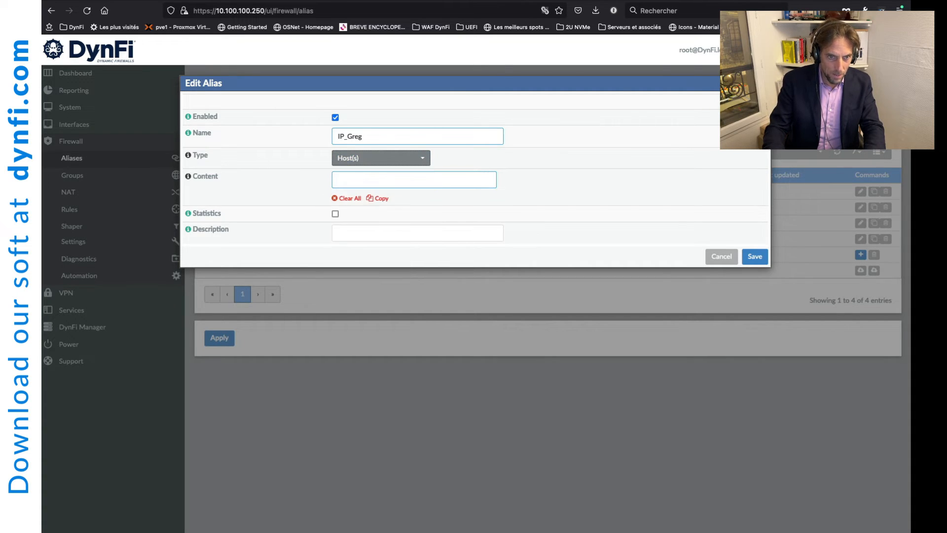
{"action": "key", "text": "Tab"}
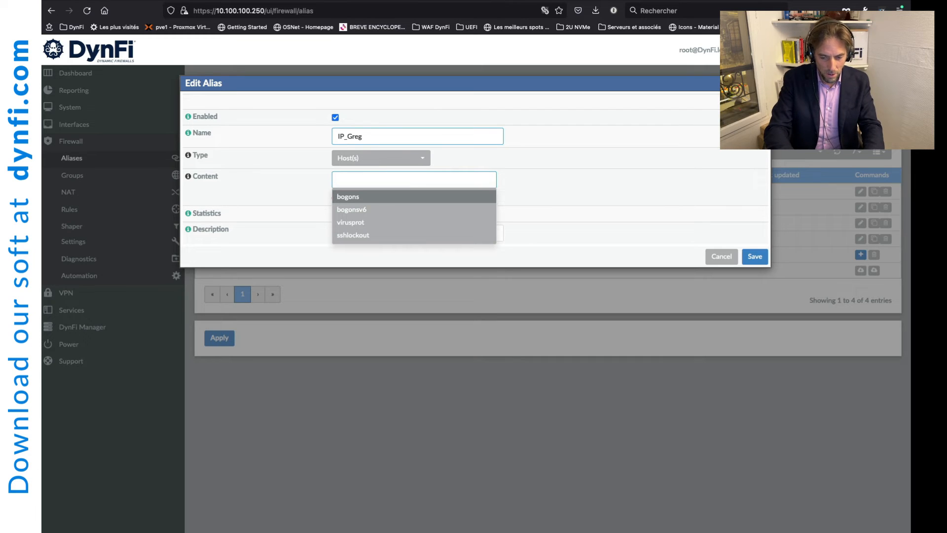
{"action": "type", "text": "10.100.100.65"}
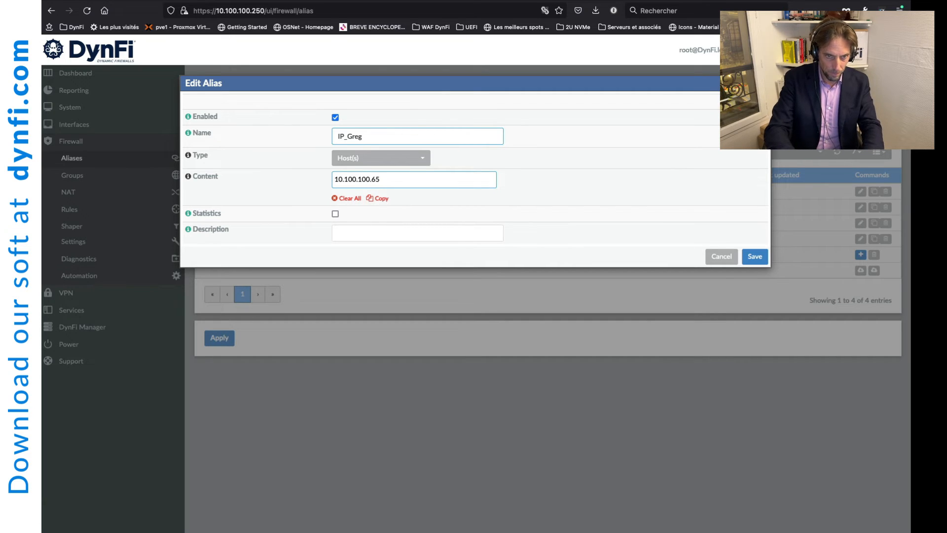
{"action": "key", "text": "Return"}
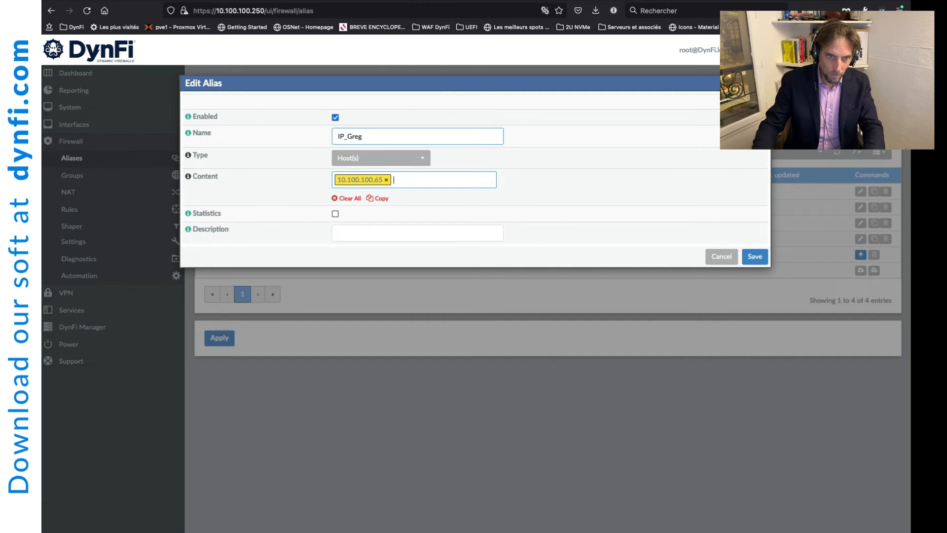
{"action": "left_click", "coordinate": [414, 230]}
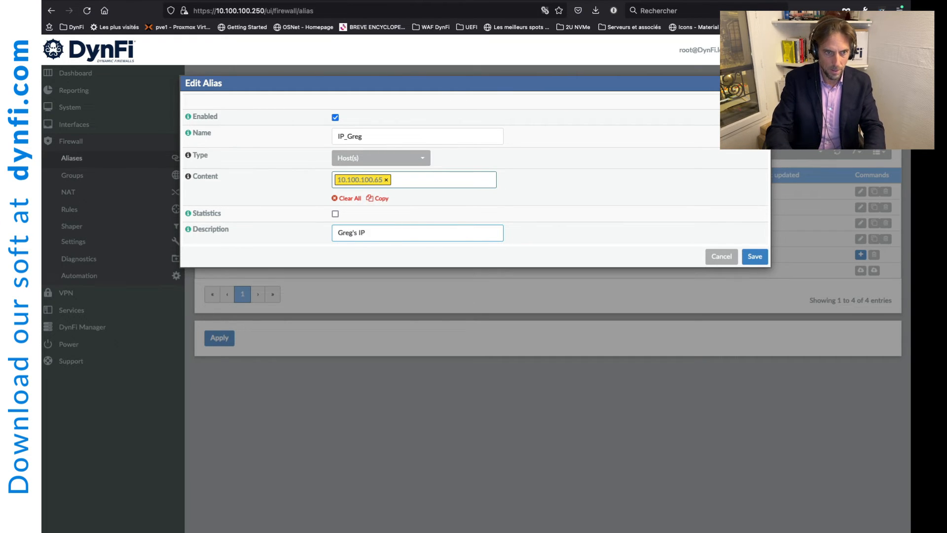
{"action": "left_click", "coordinate": [757, 262]}
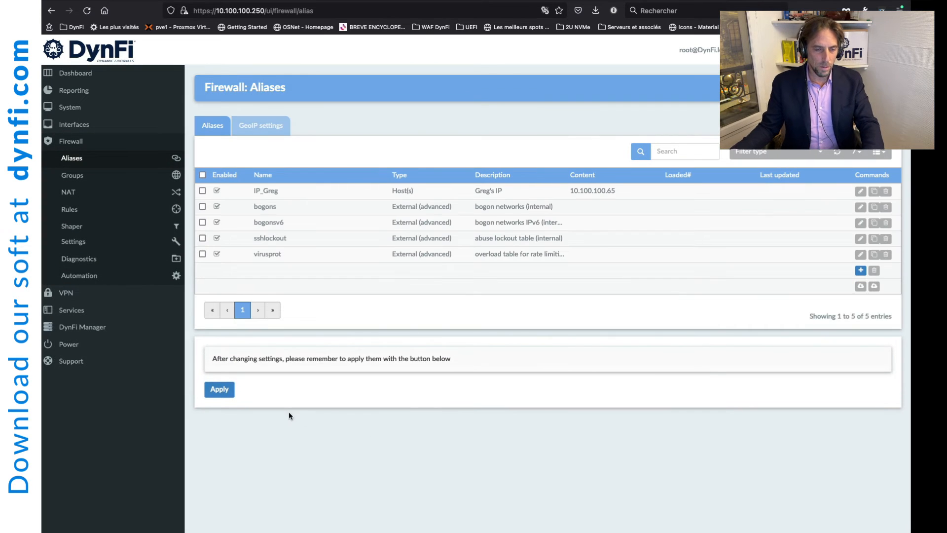
Step: Apply the alias changes and return to the Unbound DNS Filtering Lists page
{"action": "left_click", "coordinate": [219, 390]}
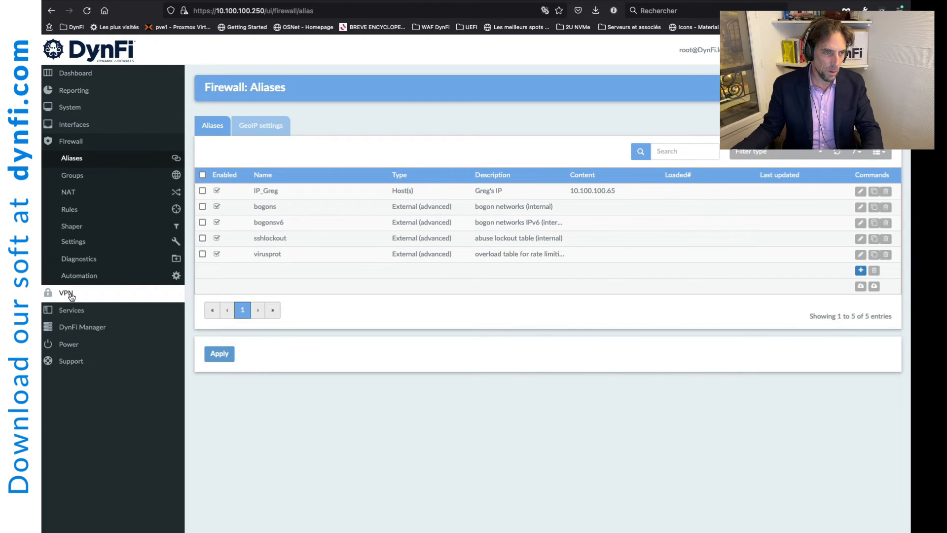
{"action": "left_click", "coordinate": [69, 310]}
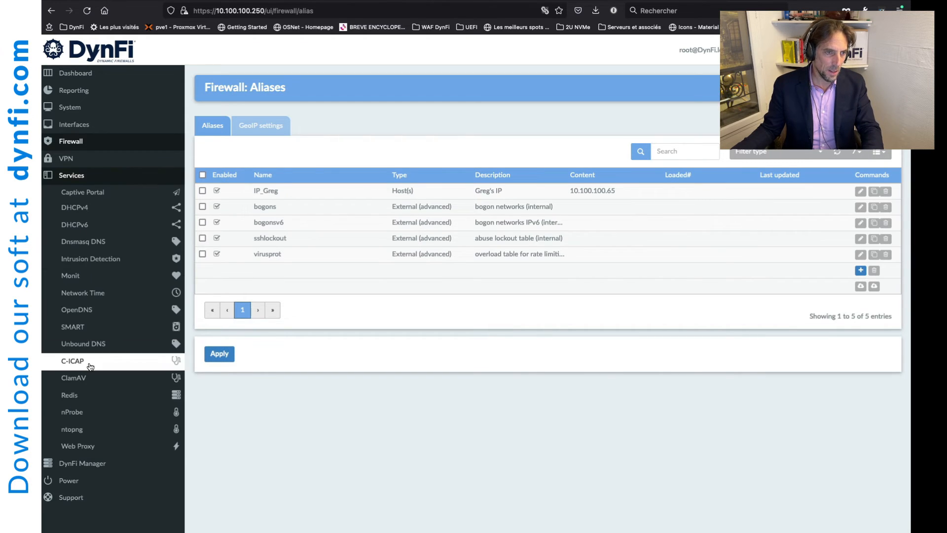
{"action": "left_click", "coordinate": [94, 344]}
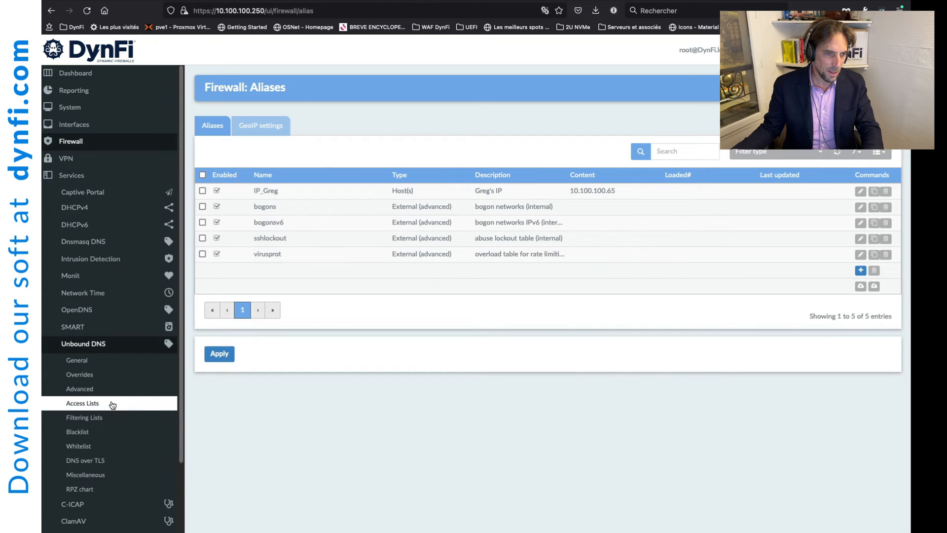
{"action": "left_click", "coordinate": [105, 417]}
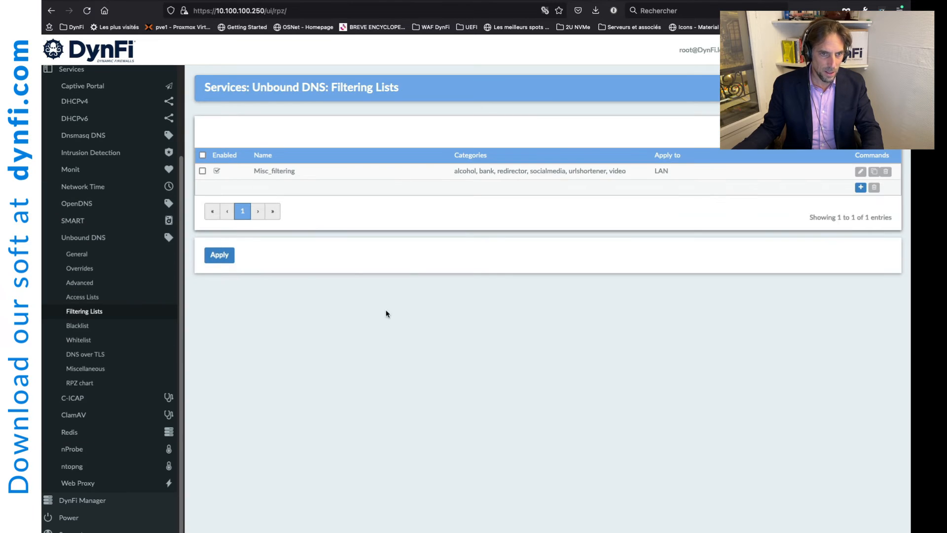
Step: Restrict Misc_filtering to the new host alias instead of LAN, save and apply
{"action": "left_click", "coordinate": [859, 172]}
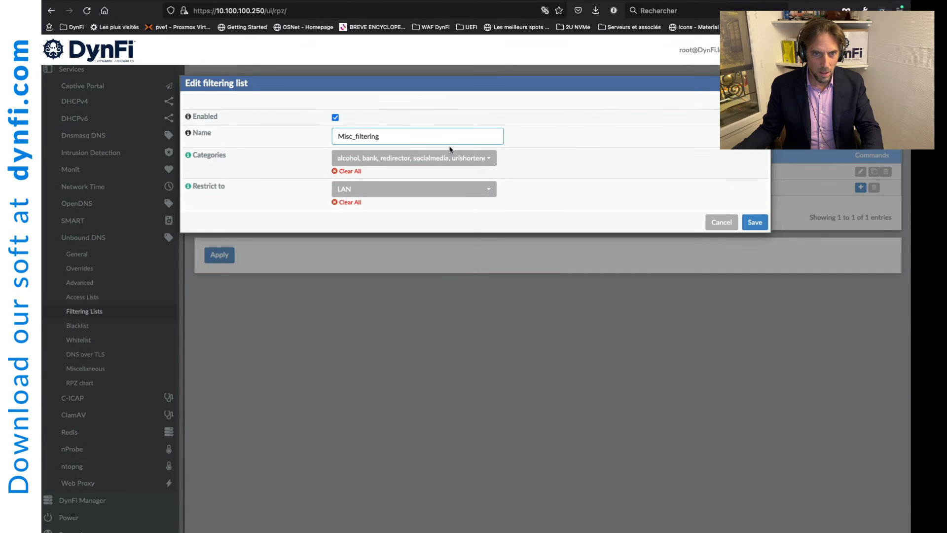
{"action": "left_click", "coordinate": [490, 159]}
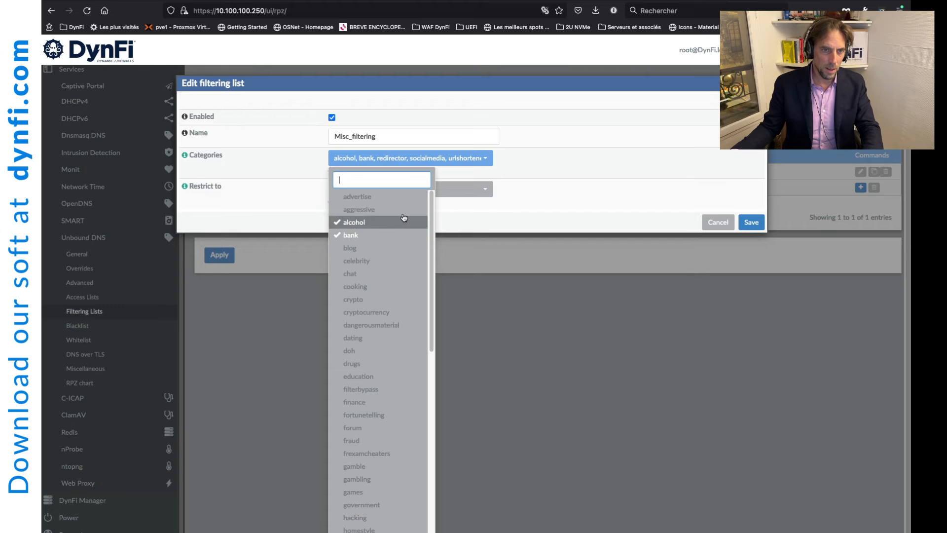
{"action": "left_click", "coordinate": [447, 189]}
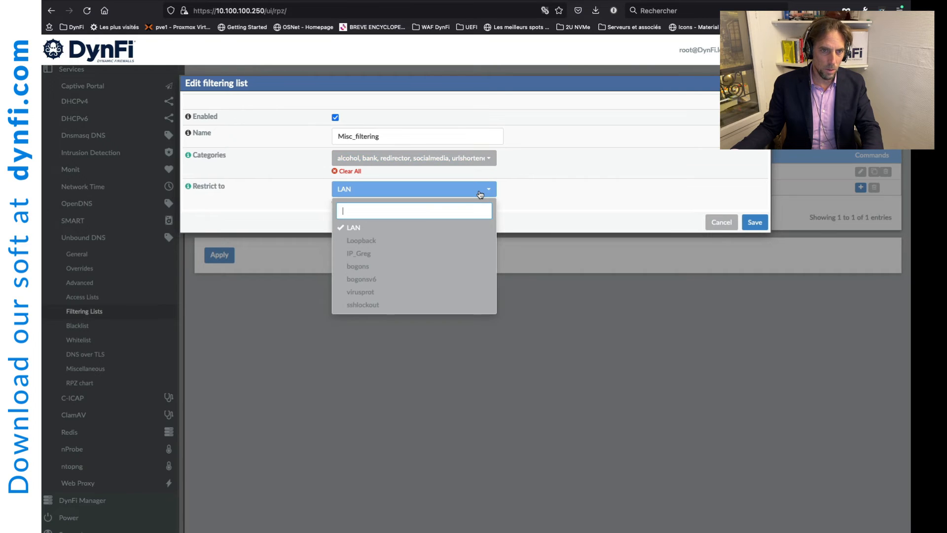
{"action": "left_click", "coordinate": [369, 255]}
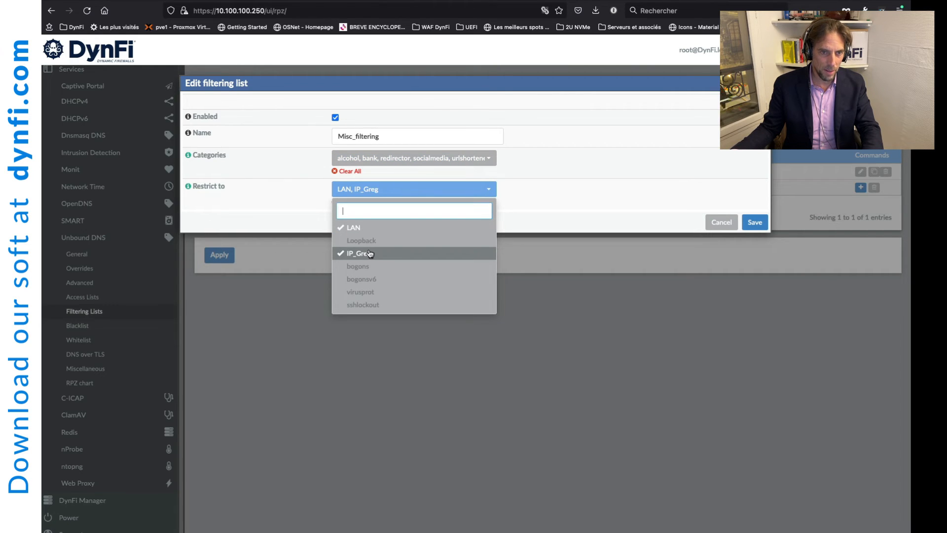
{"action": "left_click", "coordinate": [353, 228]}
{"action": "left_click", "coordinate": [563, 197]}
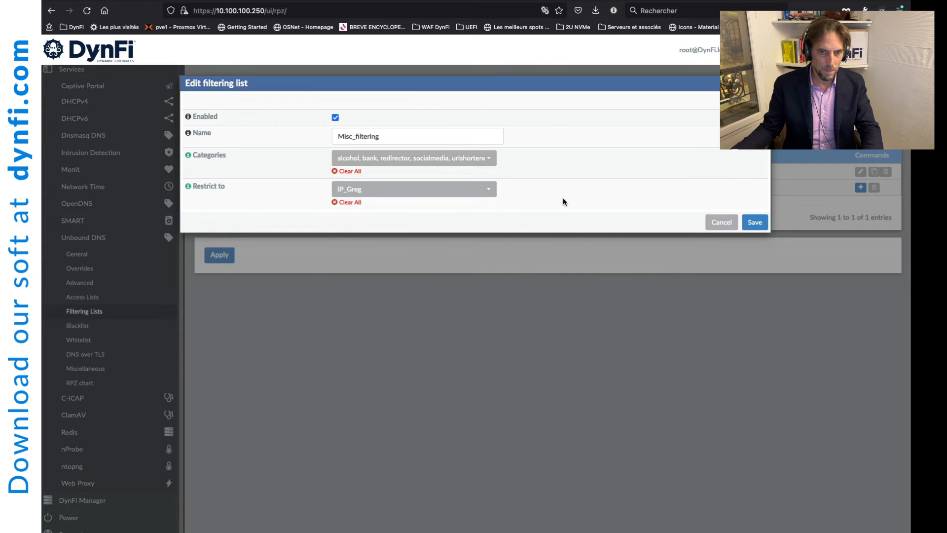
{"action": "left_click", "coordinate": [754, 223]}
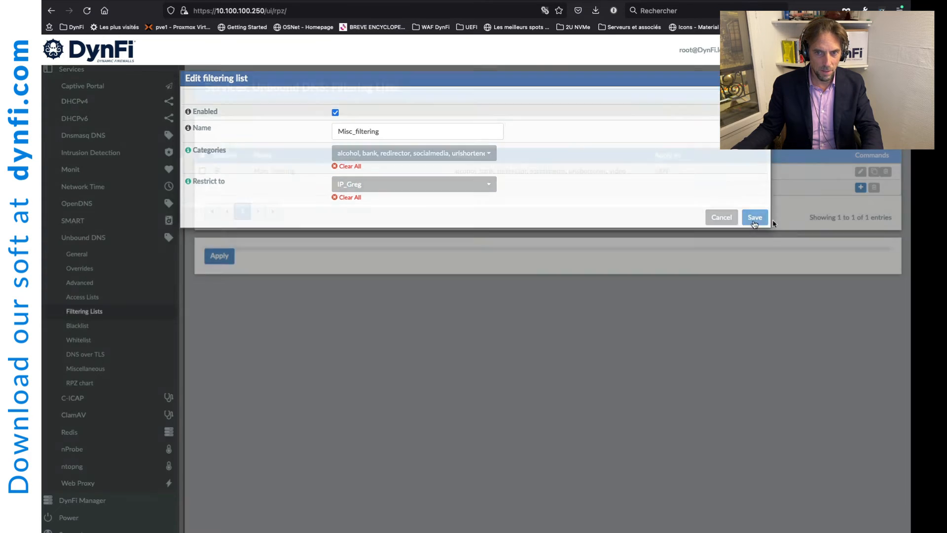
{"action": "left_click", "coordinate": [215, 294]}
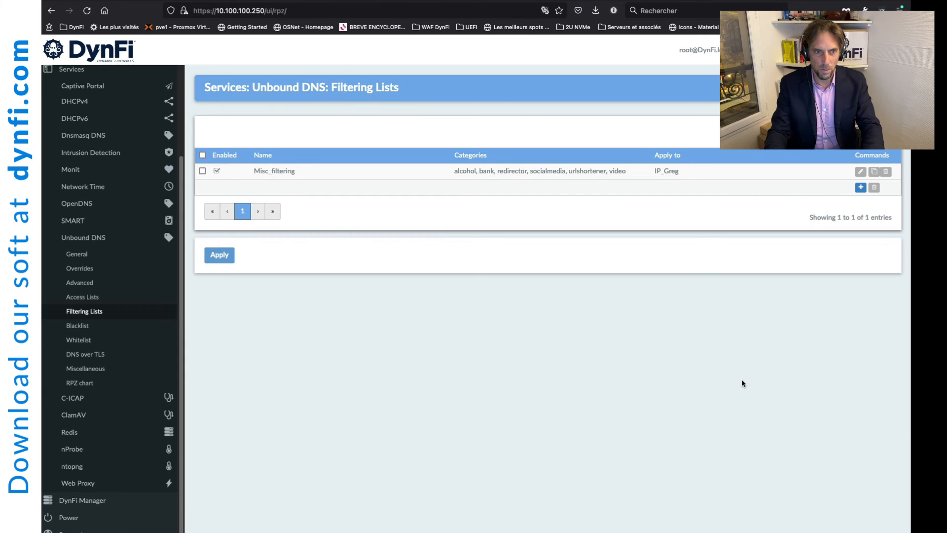
{"action": "key", "text": "ctrl+Tab"}
{"action": "key", "text": "ctrl+Tab"}
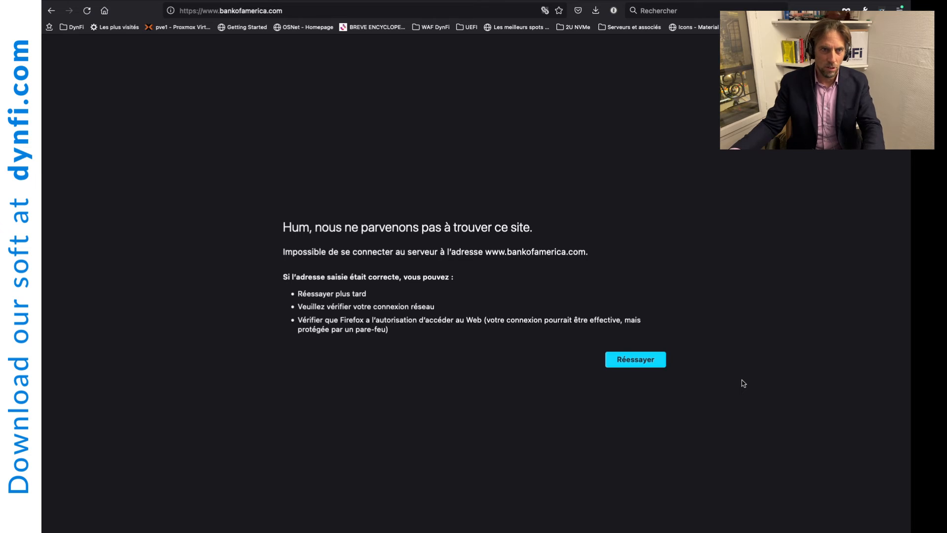
{"action": "left_click", "coordinate": [300, 10]}
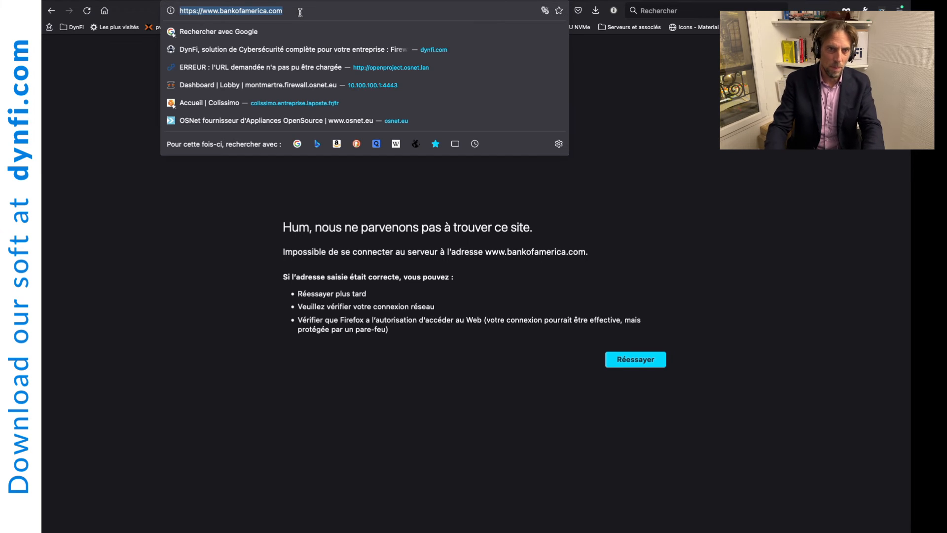
{"action": "key", "text": "Return"}
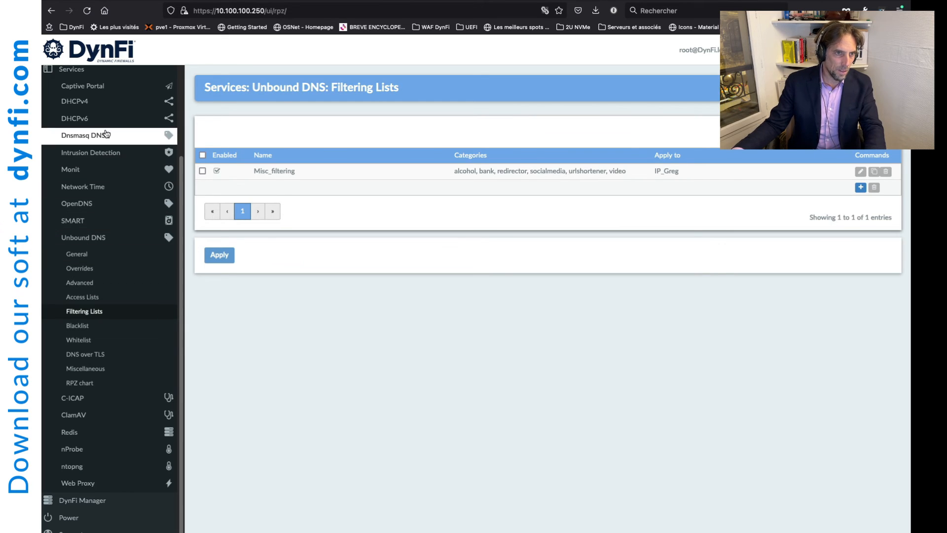
Step: Change the host alias address from 10.100.100.65 to 10.100.100.64
{"action": "scroll", "coordinate": [105, 134], "scroll_direction": "up", "scroll_amount": 3}
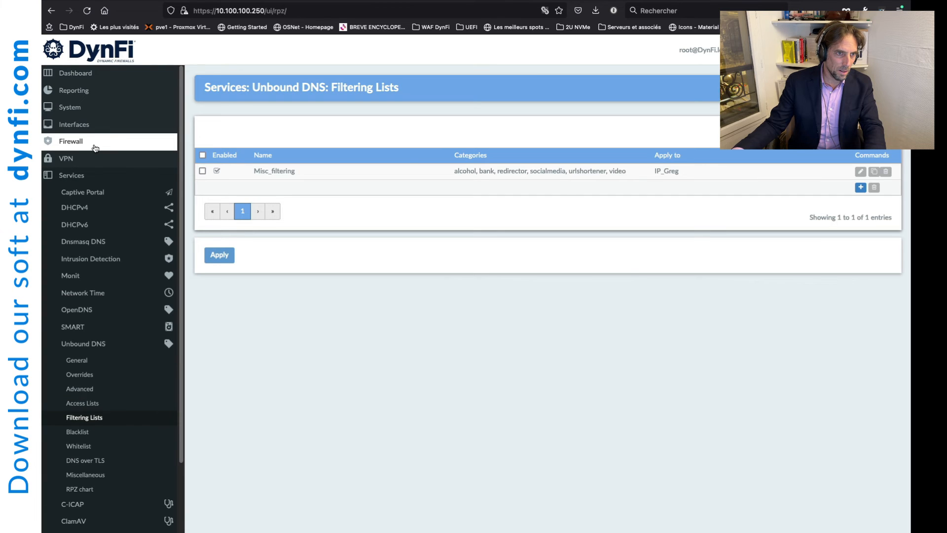
{"action": "left_click", "coordinate": [95, 143]}
{"action": "left_click", "coordinate": [99, 157]}
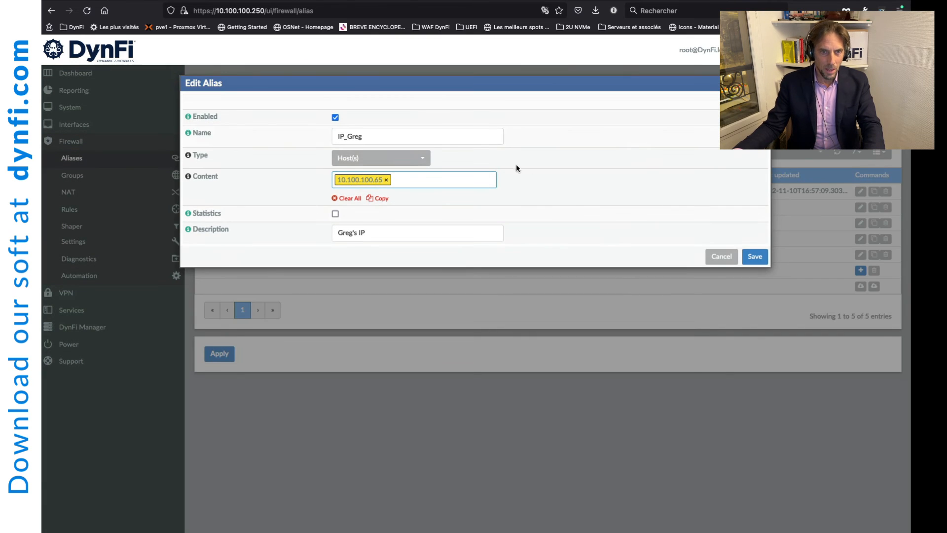
{"action": "left_click", "coordinate": [386, 180]}
{"action": "type", "text": "1"}
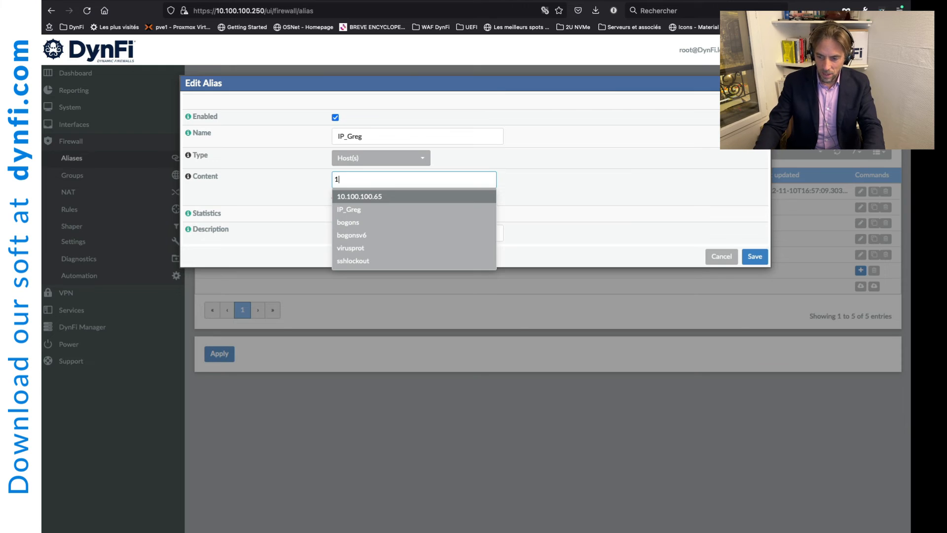
{"action": "type", "text": "0.100"}
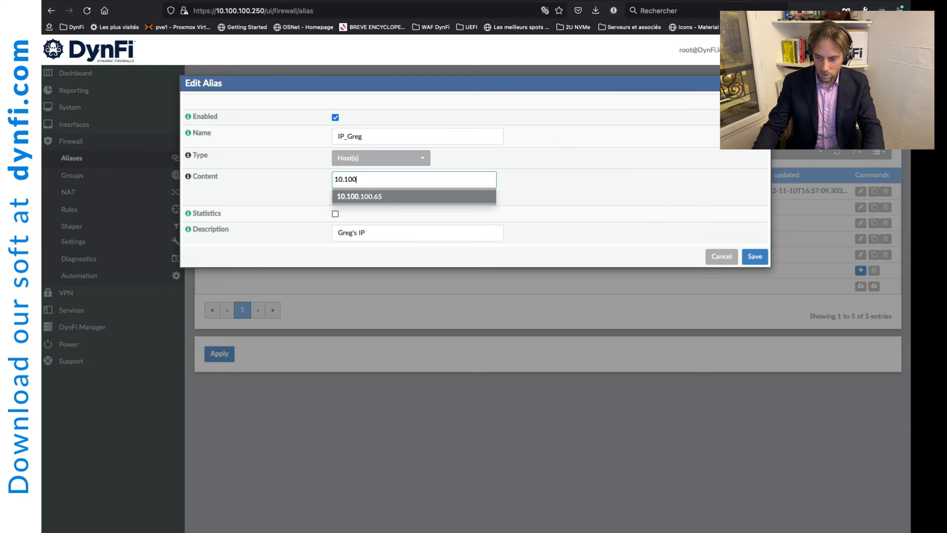
{"action": "type", "text": ".100.64"}
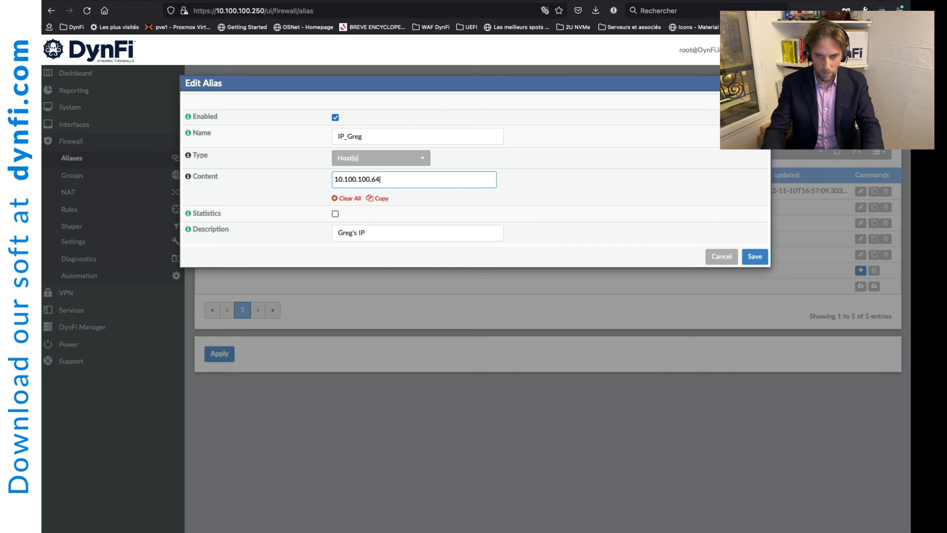
{"action": "key", "text": "Return"}
Step: Set the alias description to 'Random IP', rename it IP_random, and save it
{"action": "left_click", "coordinate": [357, 231]}
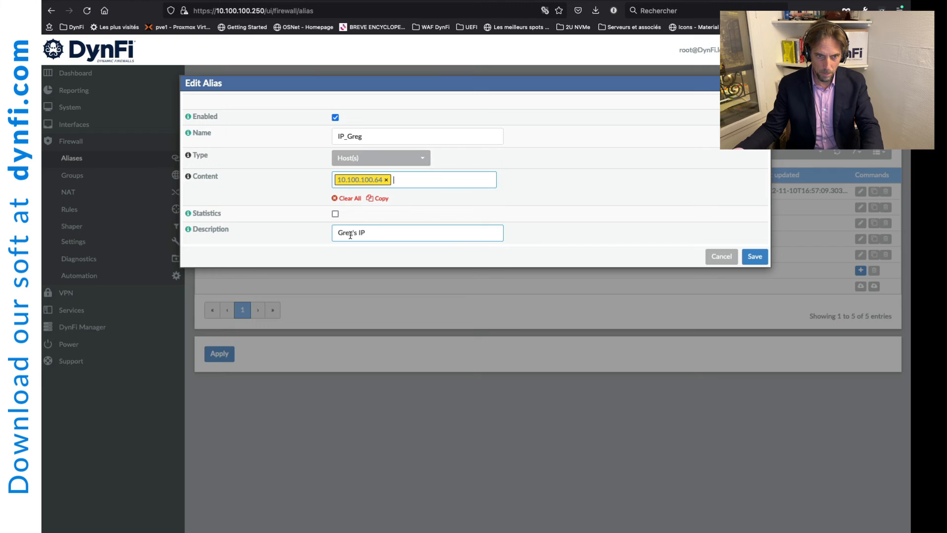
{"action": "double_click", "coordinate": [351, 233]}
{"action": "type", "text": "Randi"}
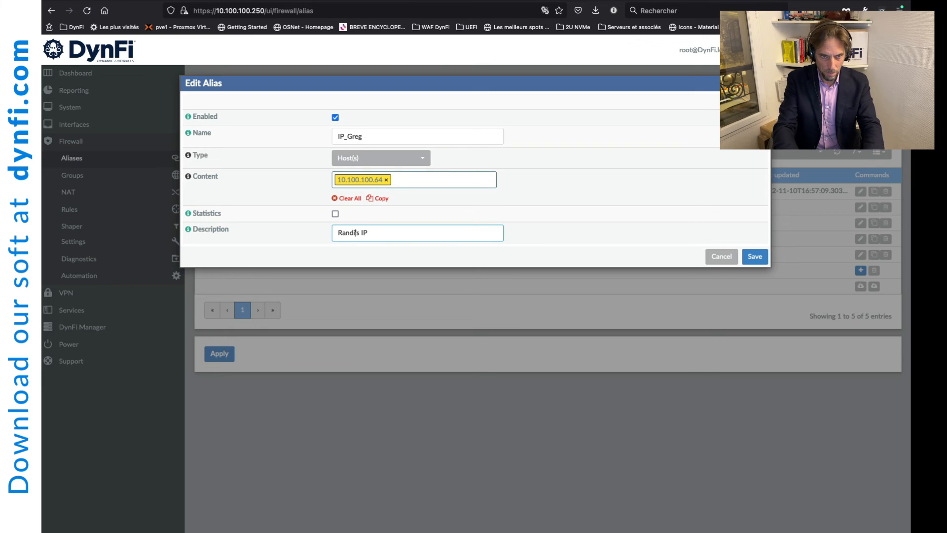
{"action": "key", "text": "BackSpace"}
{"action": "type", "text": "om"}
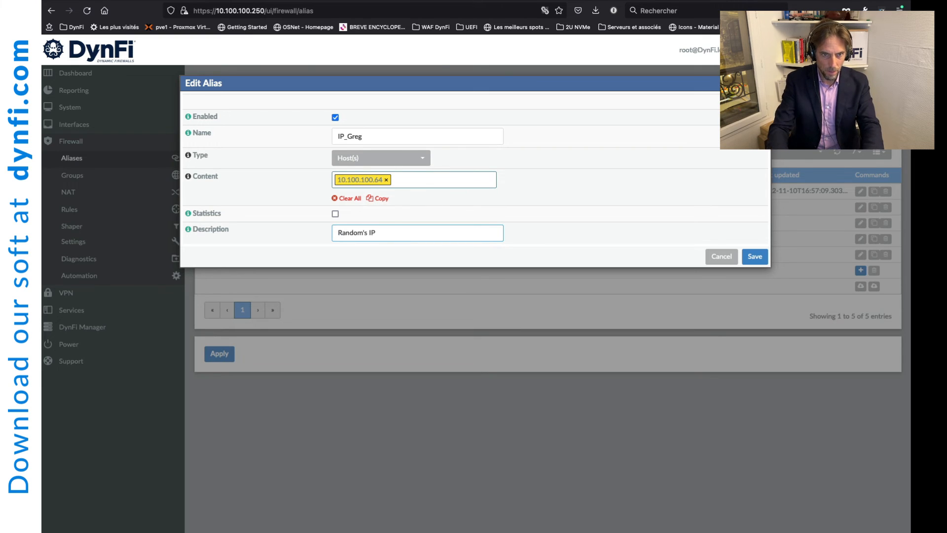
{"action": "key", "text": "Delete"}
{"action": "key", "text": "Delete"}
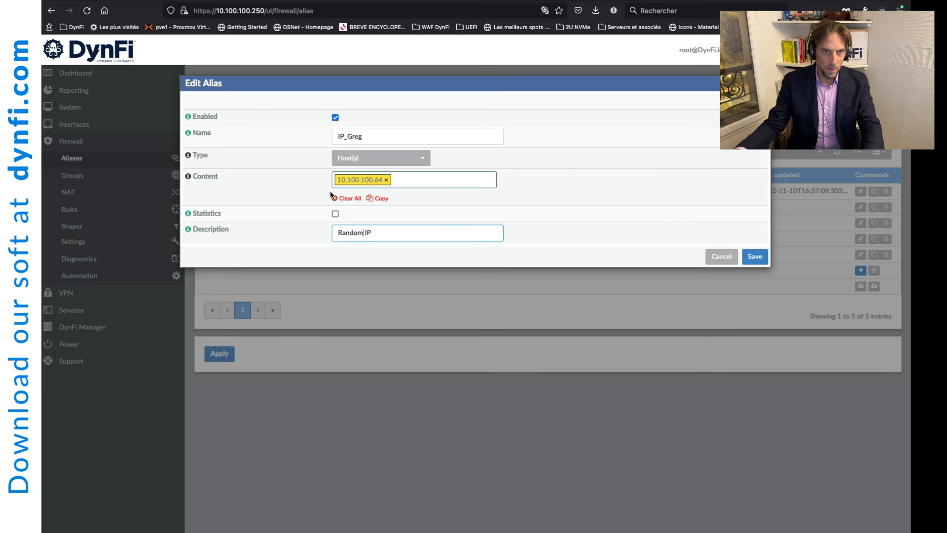
{"action": "left_click", "coordinate": [340, 135]}
{"action": "left_click_drag", "start_coordinate": [347, 136], "coordinate": [417, 140]}
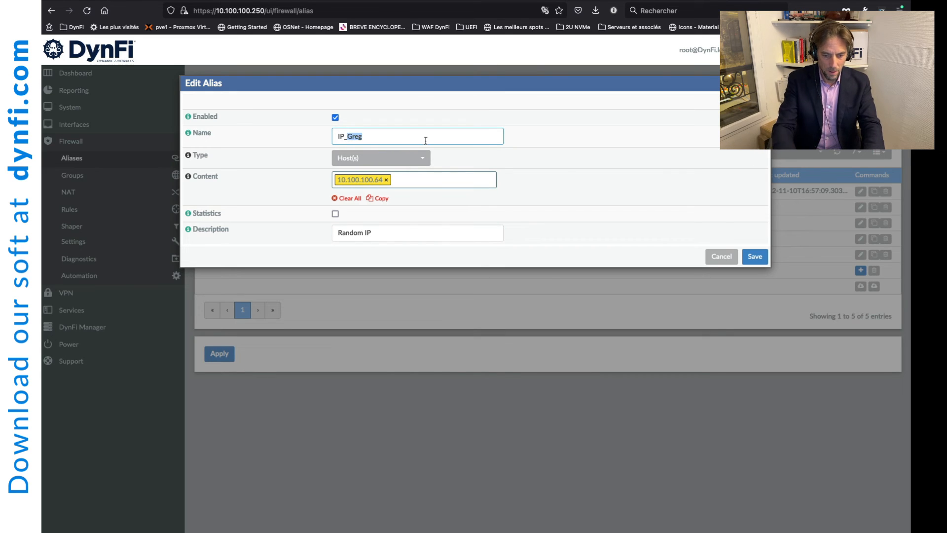
{"action": "type", "text": "random"}
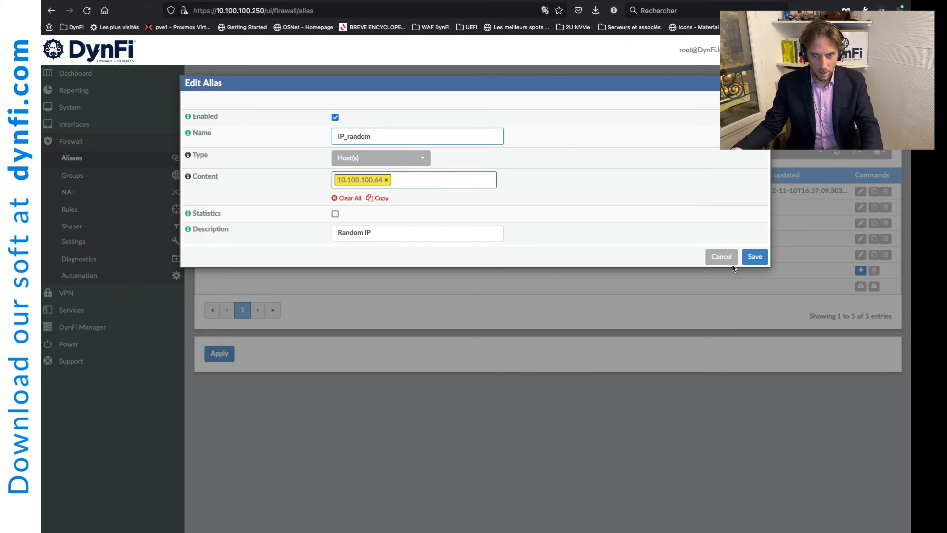
{"action": "left_click", "coordinate": [755, 256]}
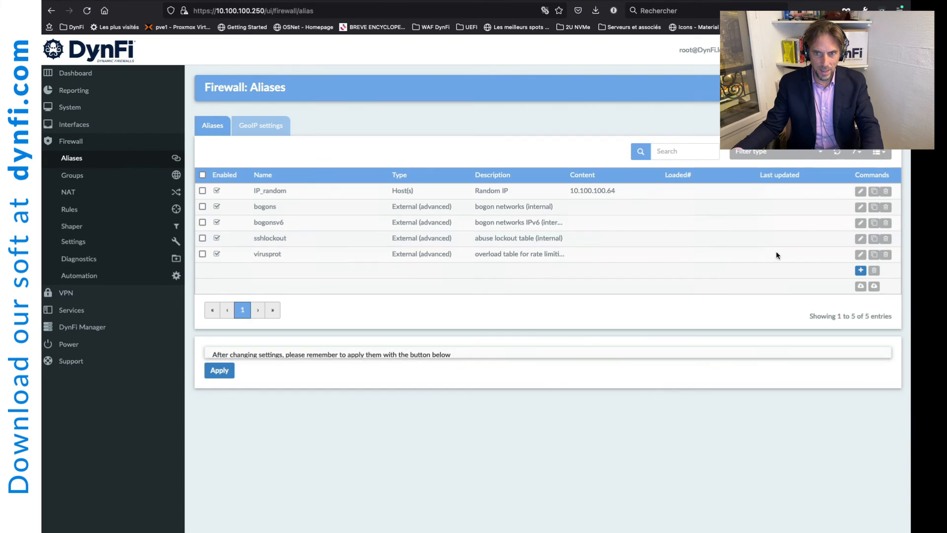
Step: Apply the pending IP_random alias change
{"action": "left_click", "coordinate": [221, 390]}
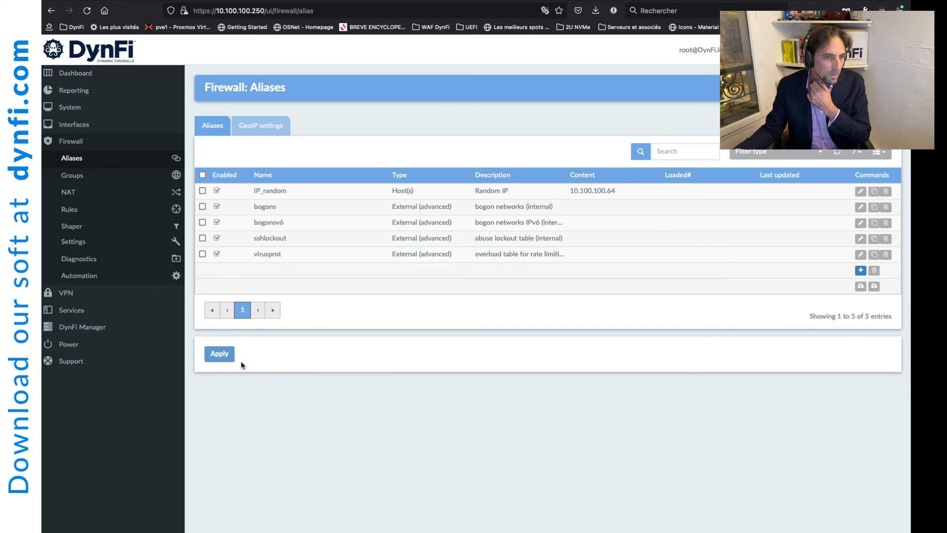
{"action": "left_click", "coordinate": [115, 311]}
{"action": "left_click", "coordinate": [111, 347]}
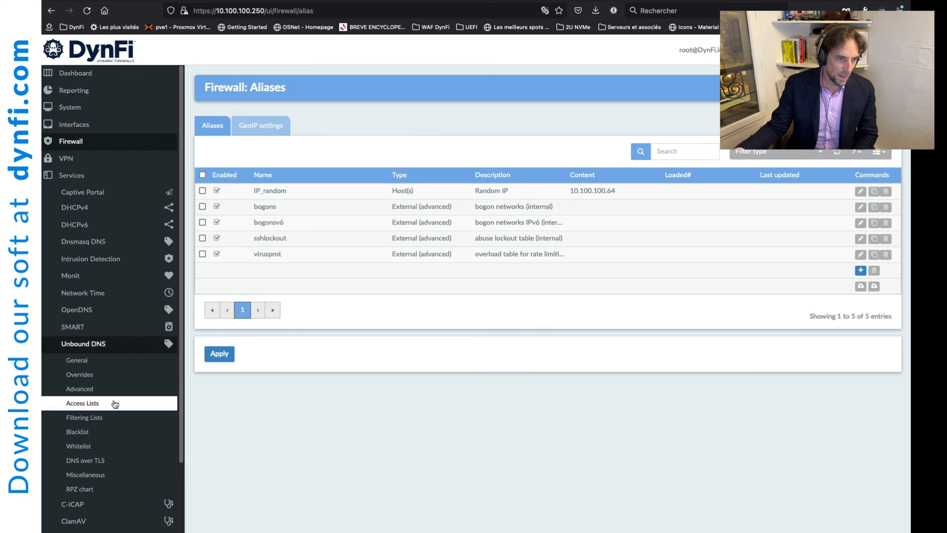
{"action": "left_click", "coordinate": [99, 418]}
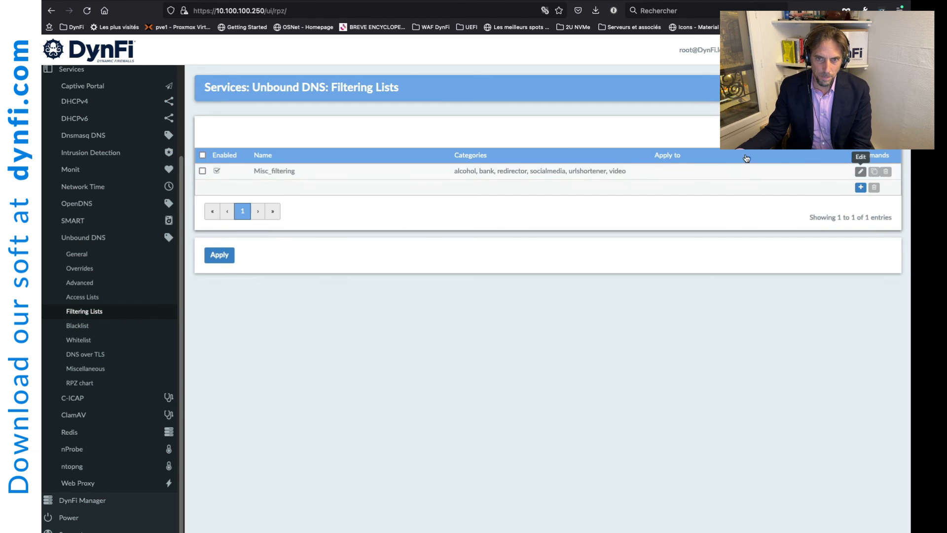
Step: Restrict the Misc_filtering list to IP_random, then save and apply the change
{"action": "left_click", "coordinate": [861, 172]}
{"action": "left_click", "coordinate": [434, 190]}
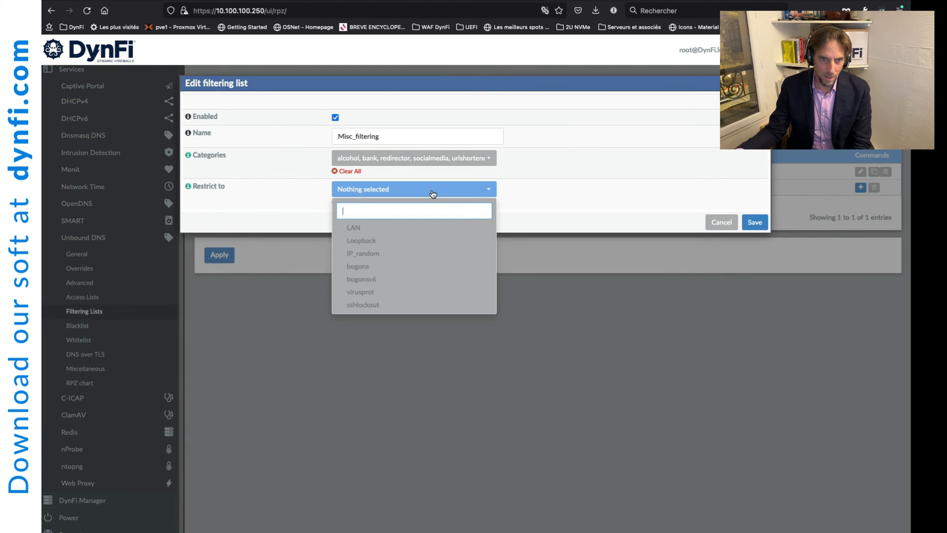
{"action": "left_click", "coordinate": [390, 254]}
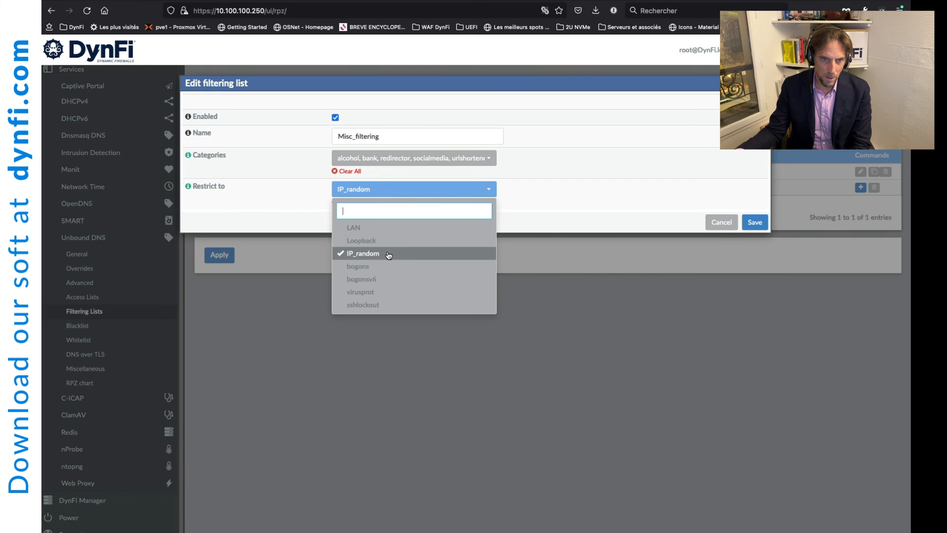
{"action": "left_click", "coordinate": [556, 216]}
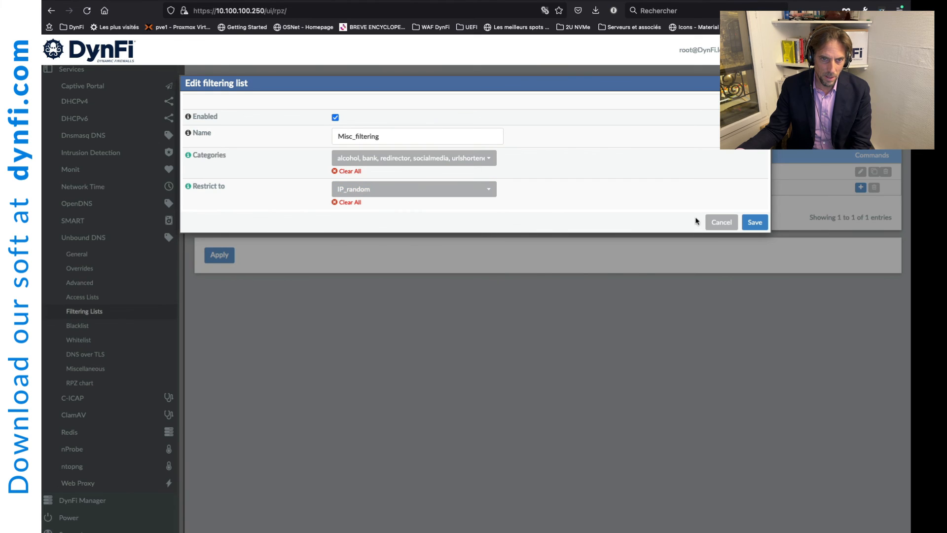
{"action": "left_click", "coordinate": [749, 223]}
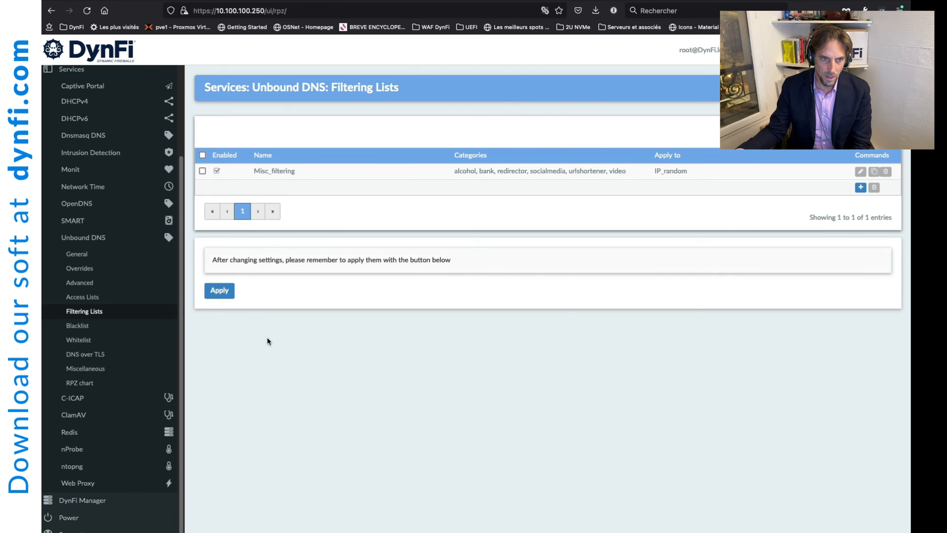
{"action": "left_click", "coordinate": [222, 292]}
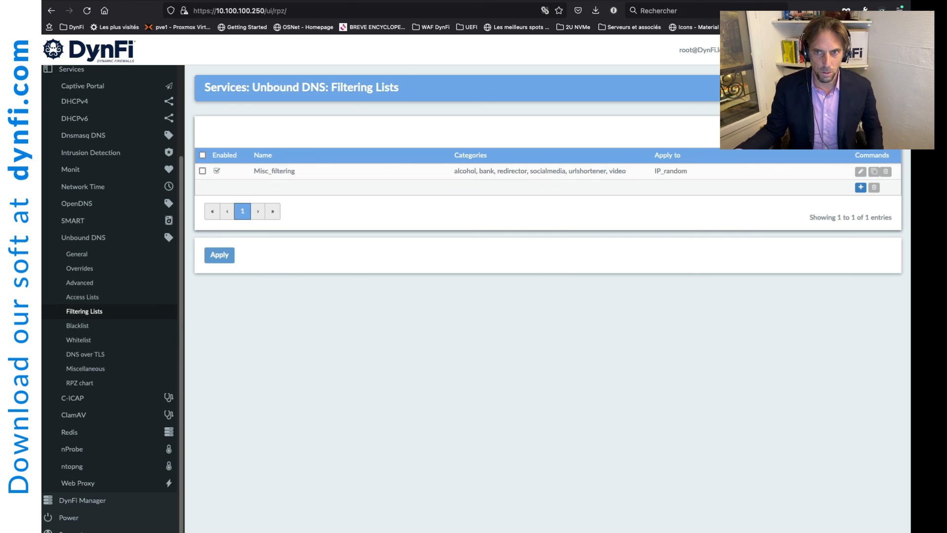
{"action": "left_click", "coordinate": [422, 1]}
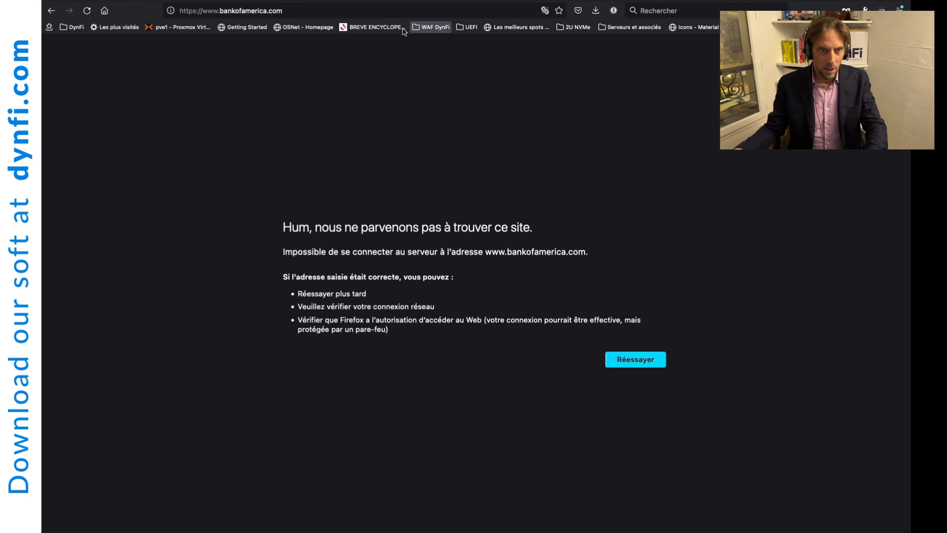
{"action": "left_click", "coordinate": [326, 11]}
{"action": "left_click", "coordinate": [326, 10]}
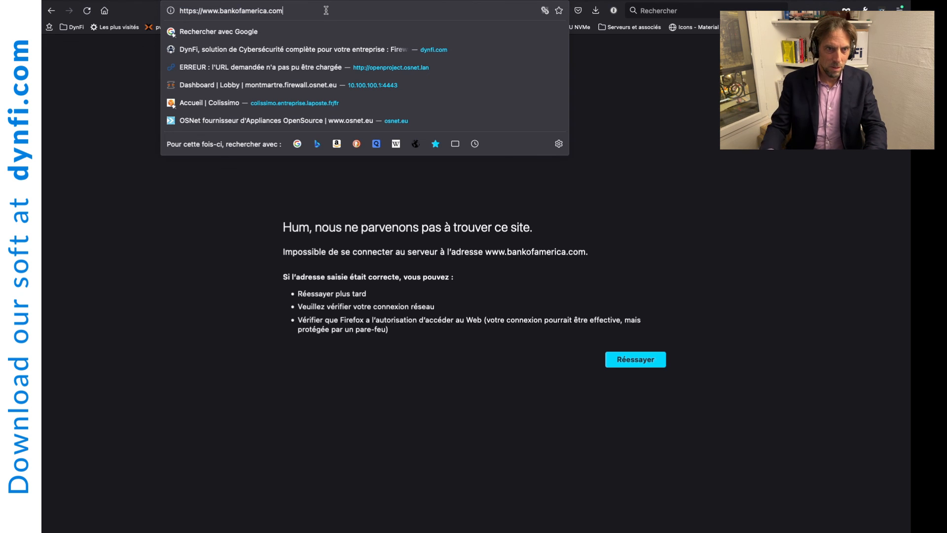
{"action": "key", "text": "Return"}
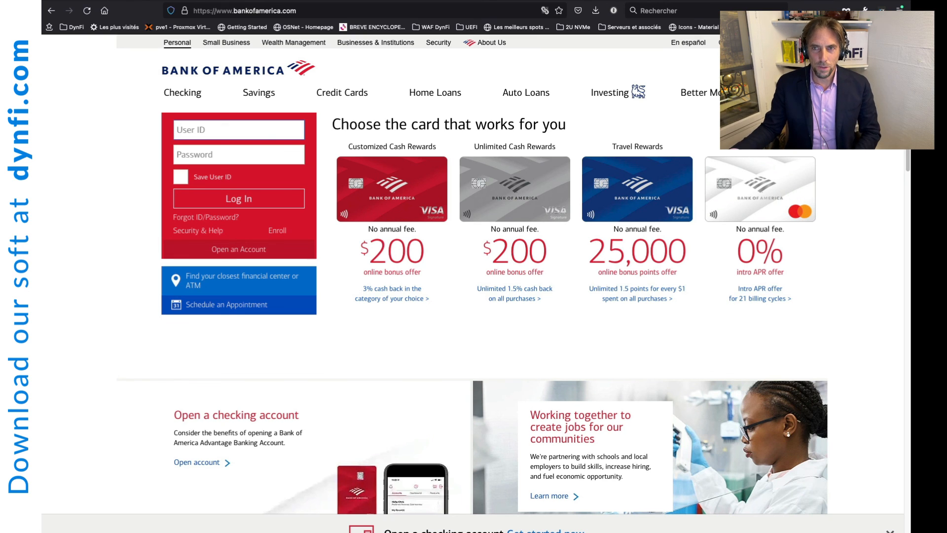
{"action": "key", "text": "ctrl+Tab"}
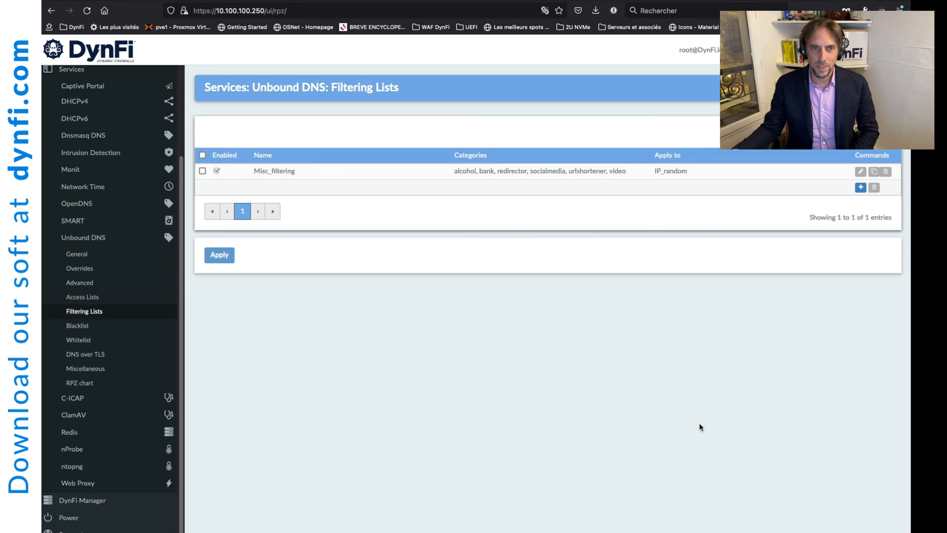